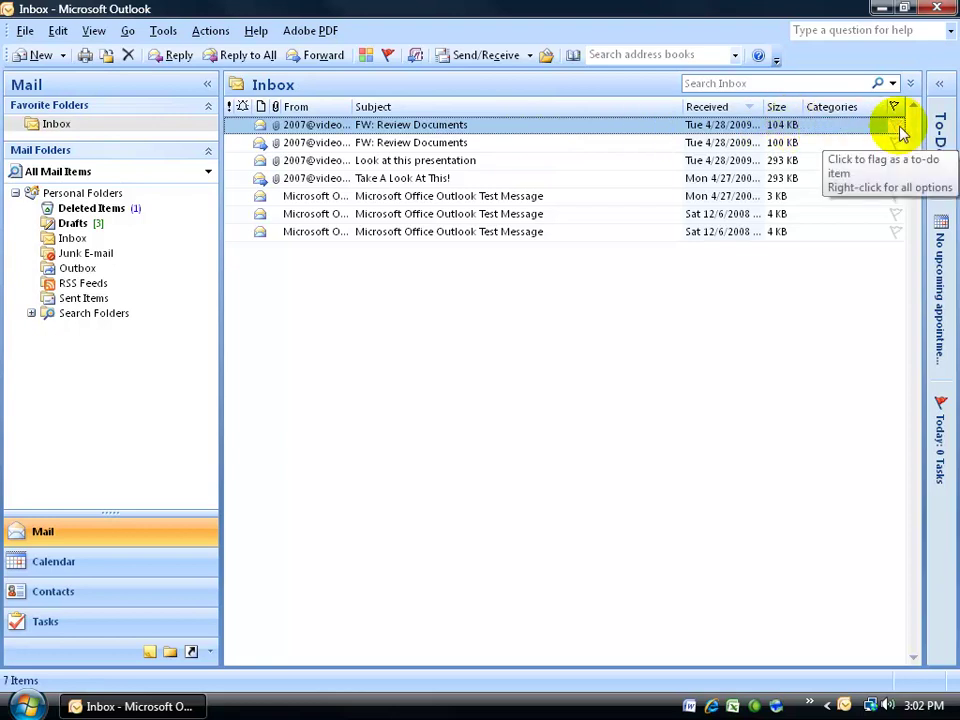
# Step: Review the newest "FW: Review Documents" message and examine its follow-up flag options both in the inbox and in the opened message
pyautogui.doubleClick(600, 126)
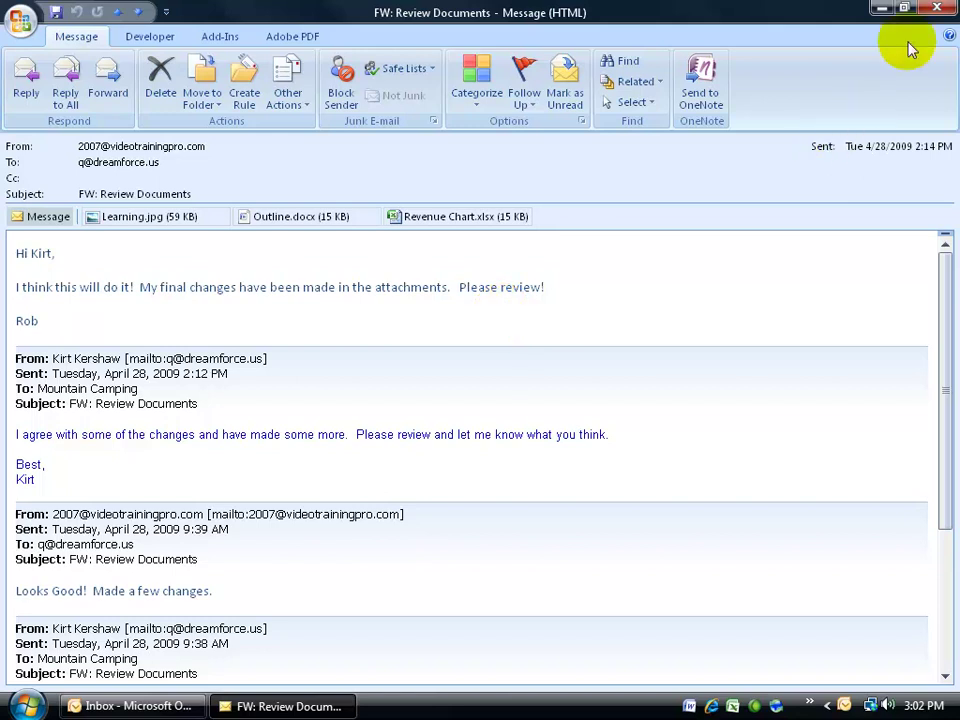
pyautogui.click(934, 8)
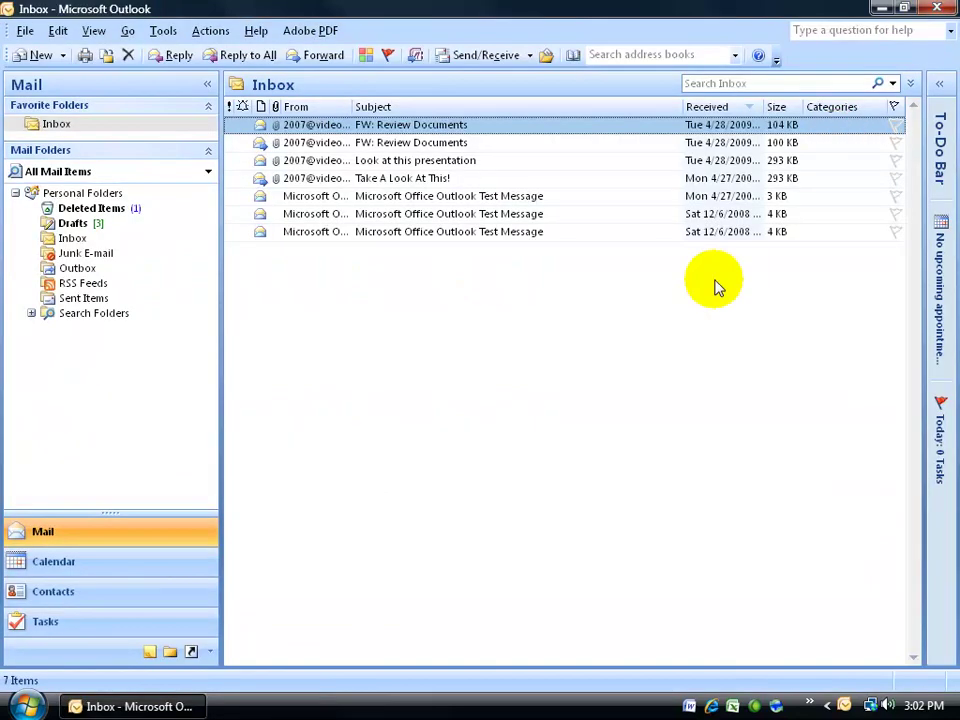
pyautogui.rightClick(894, 124)
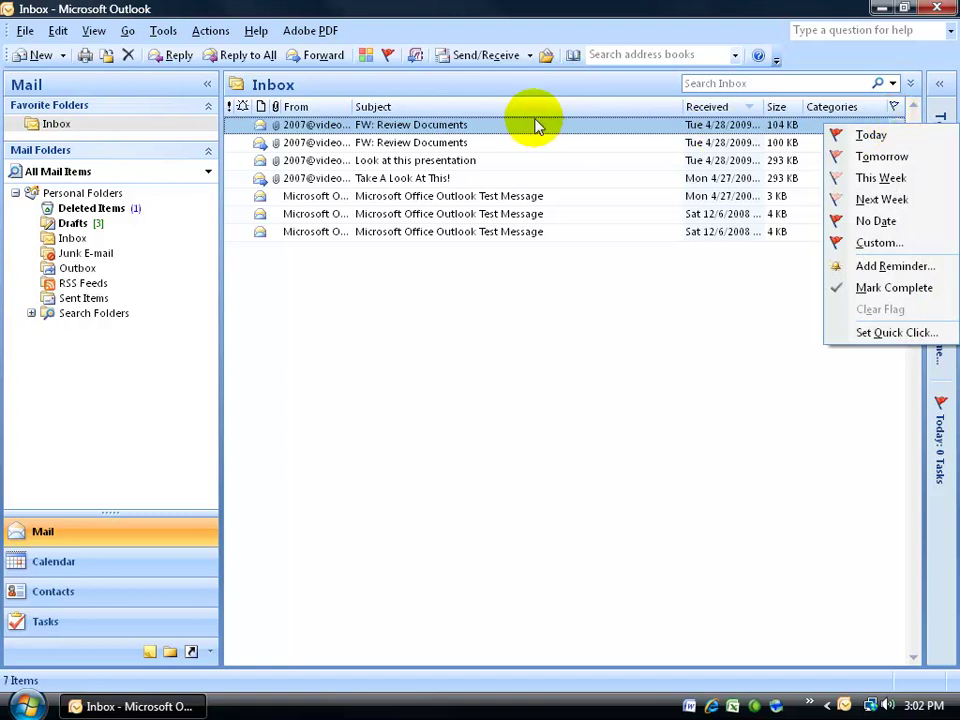
pyautogui.rightClick(487, 132)
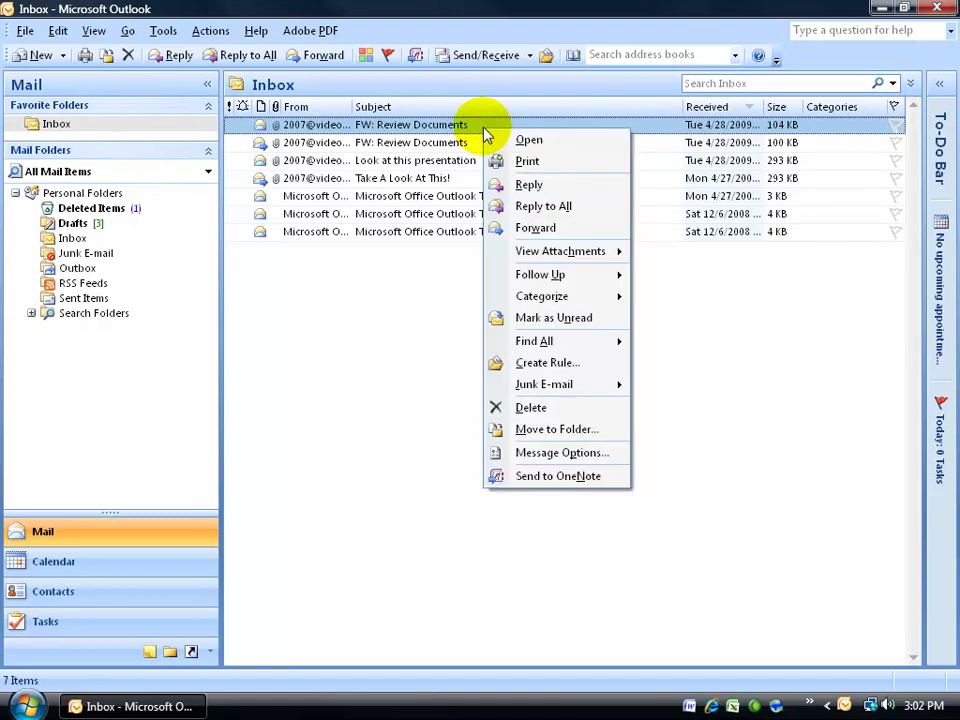
pyautogui.moveTo(610, 287)
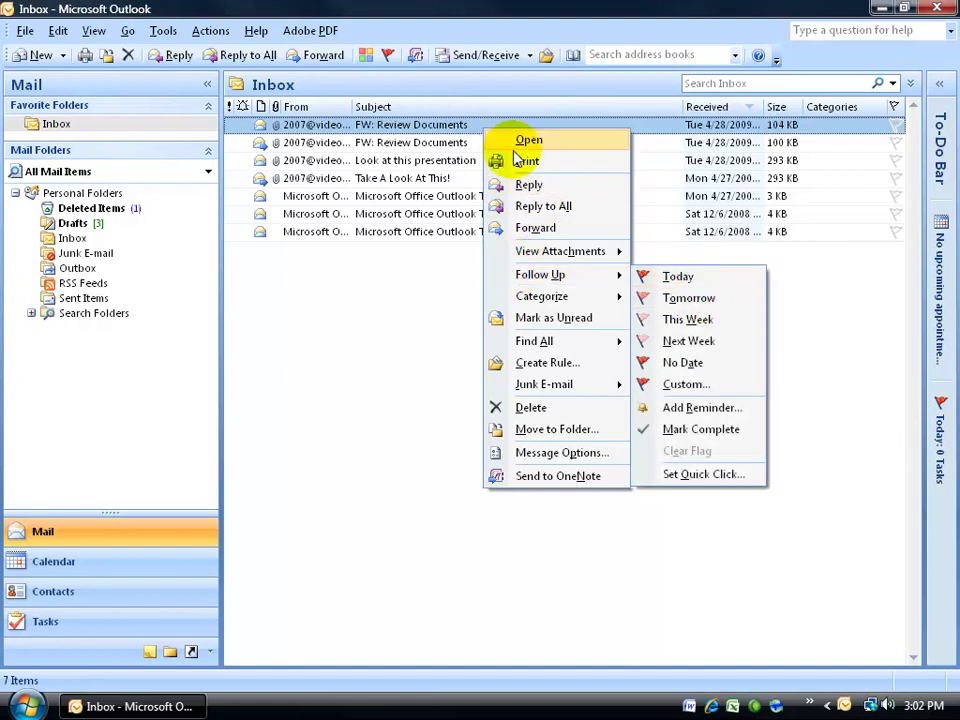
pyautogui.click(420, 126)
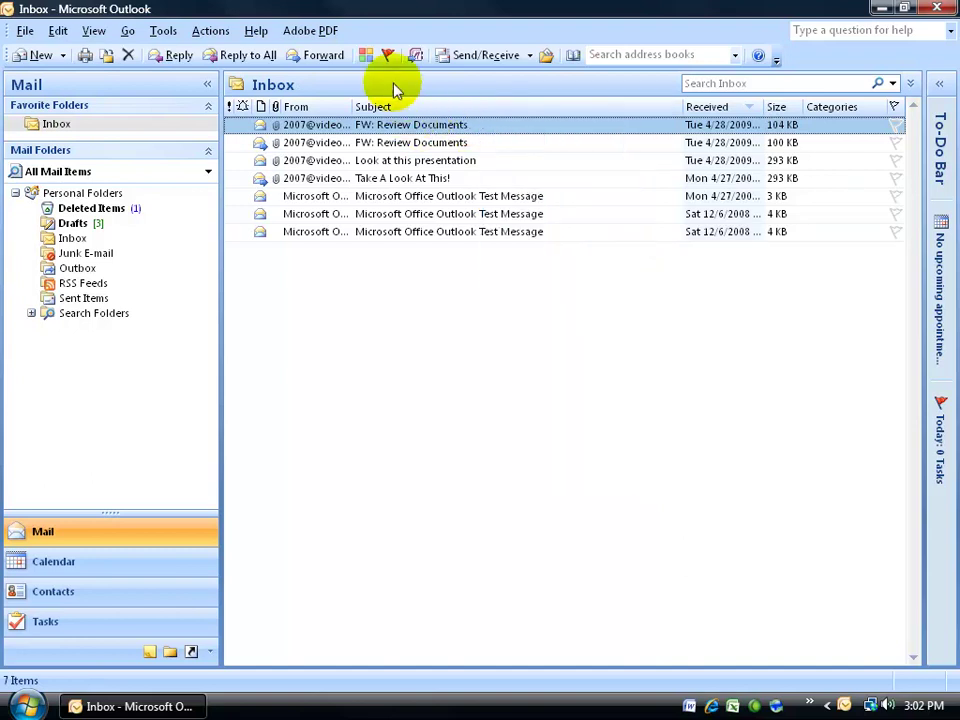
pyautogui.click(390, 62)
pyautogui.click(355, 130)
pyautogui.doubleClick(355, 130)
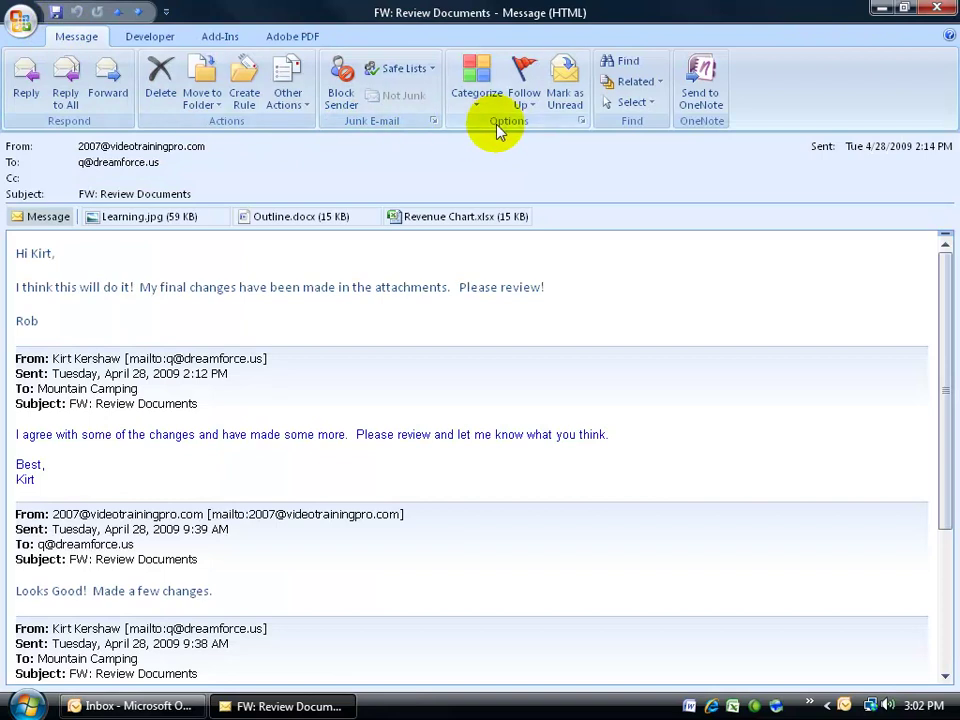
pyautogui.click(540, 101)
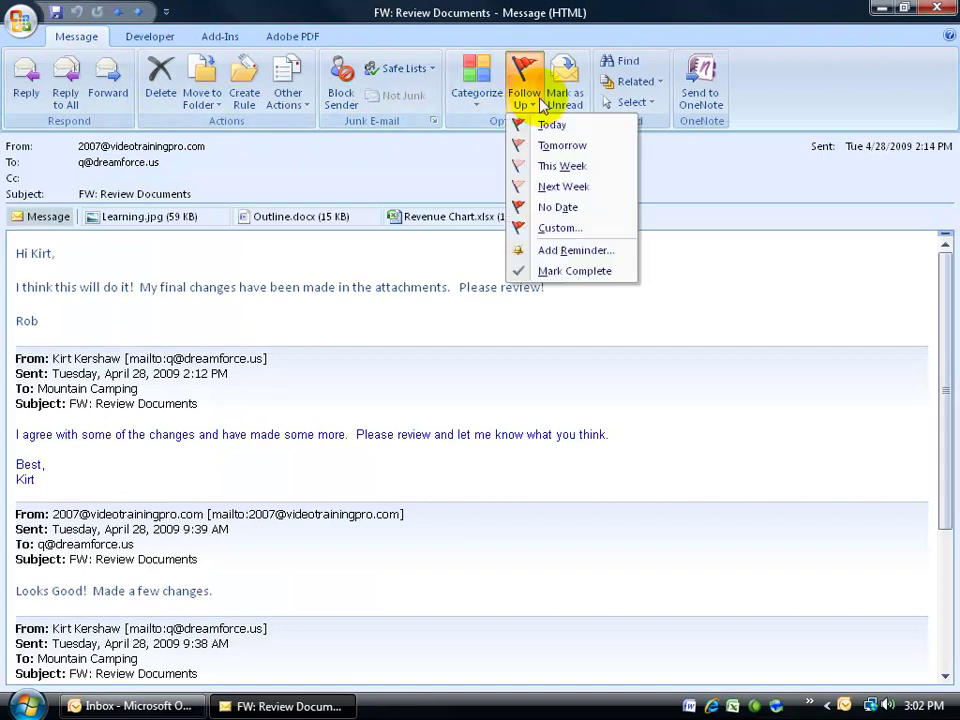
pyautogui.click(936, 8)
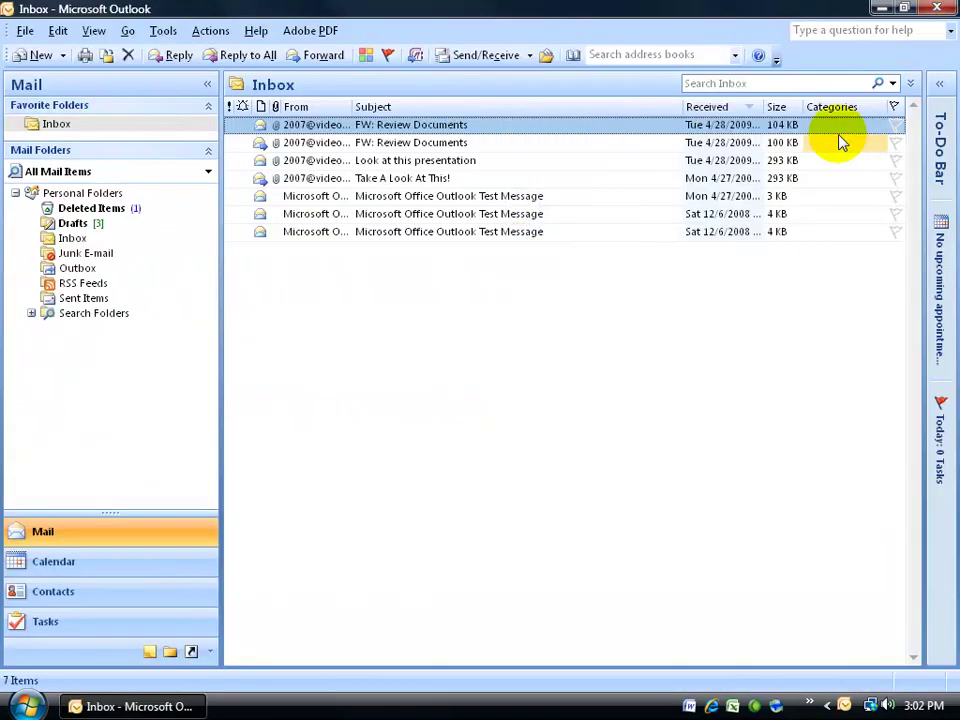
# Step: Flag the newest "FW: Review Documents" message for follow-up Today, leaving the "Take A Look At This!" message selected
pyautogui.rightClick(895, 124)
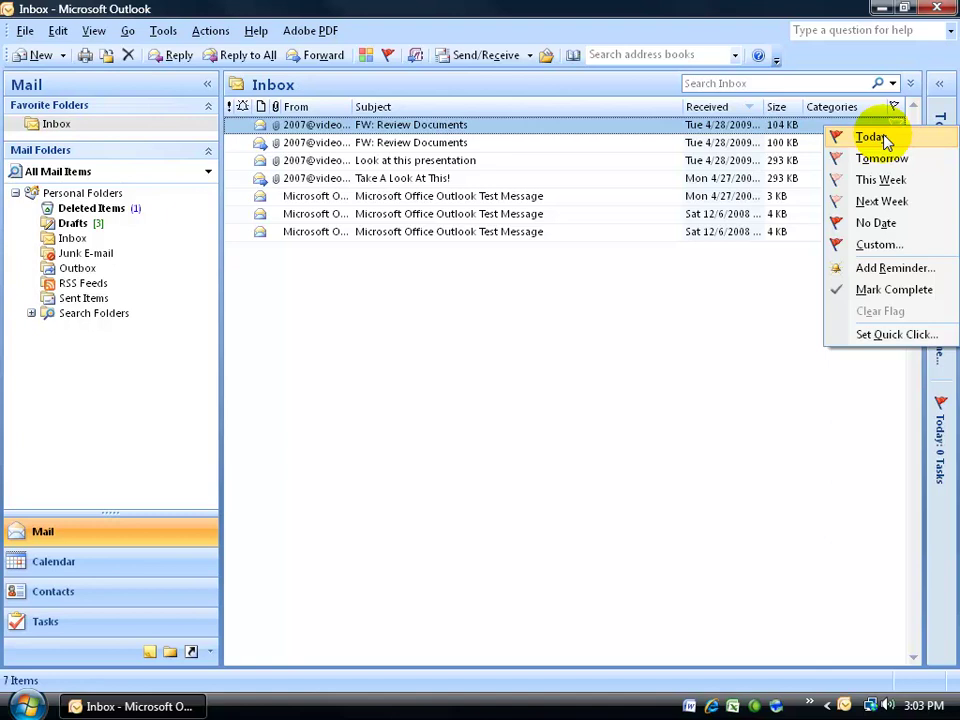
pyautogui.click(868, 139)
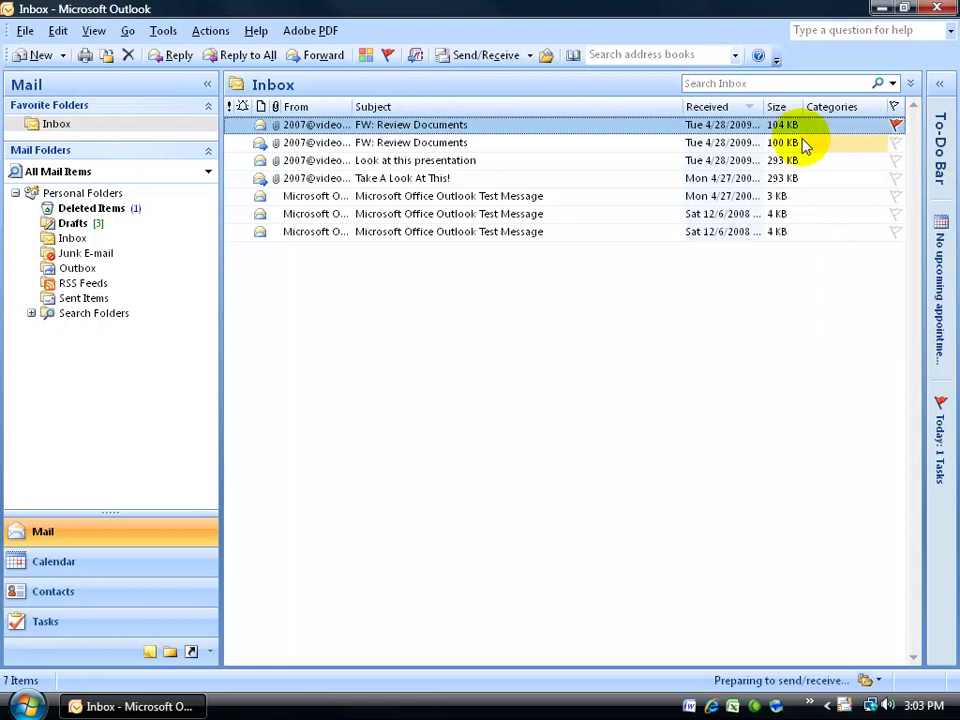
pyautogui.click(526, 179)
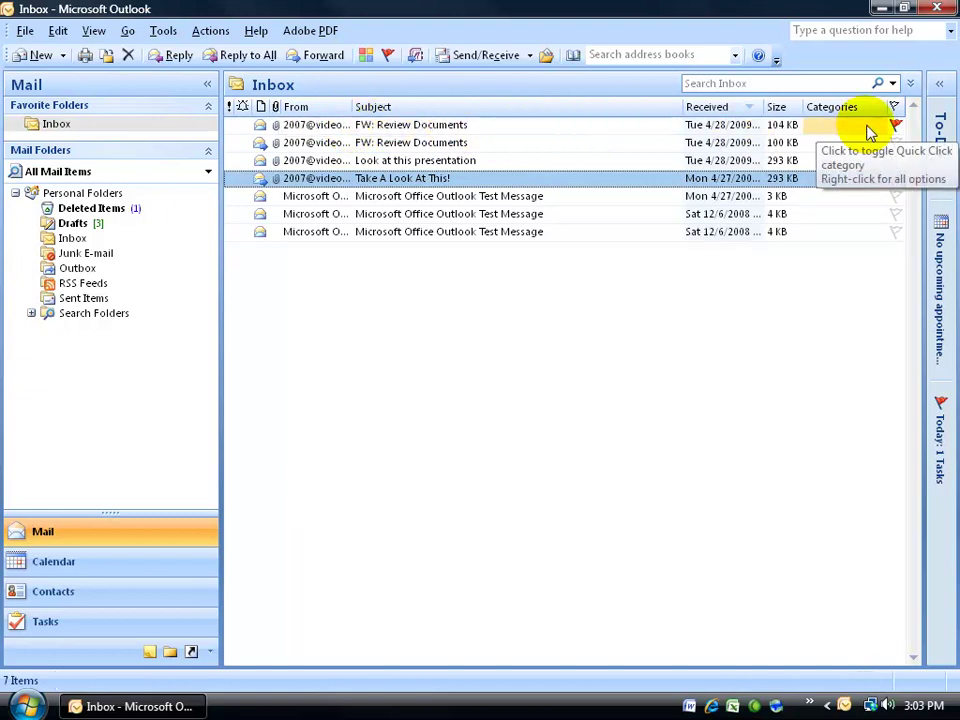
# Step: Examine the flagged message in the To-Do Bar, Tasks and To-Do List, open it from there, and return to the inbox
pyautogui.click(940, 412)
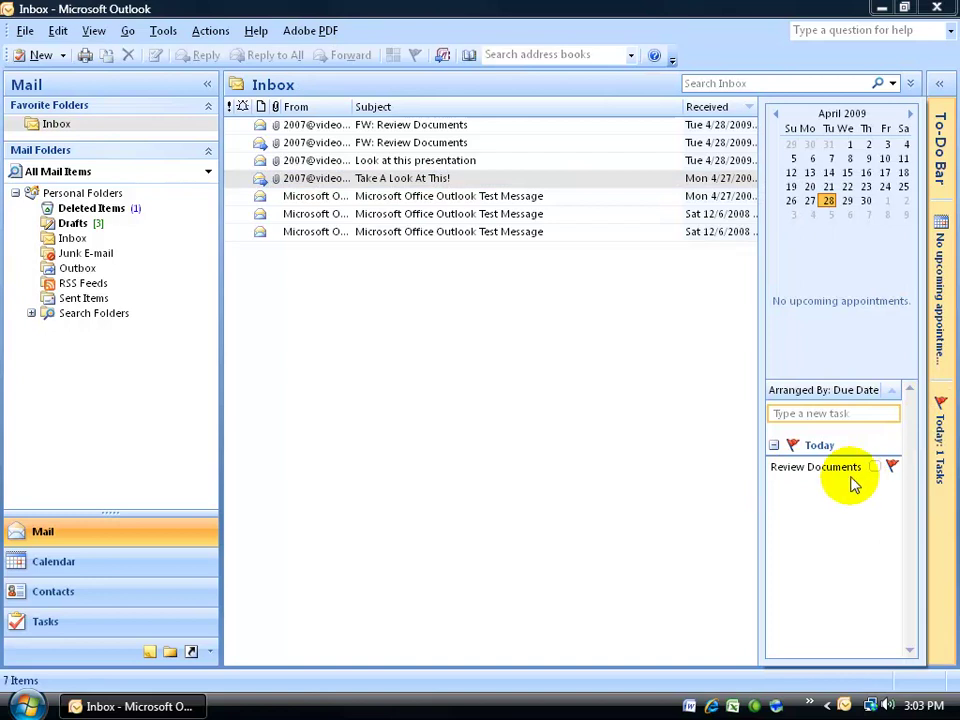
pyautogui.click(148, 631)
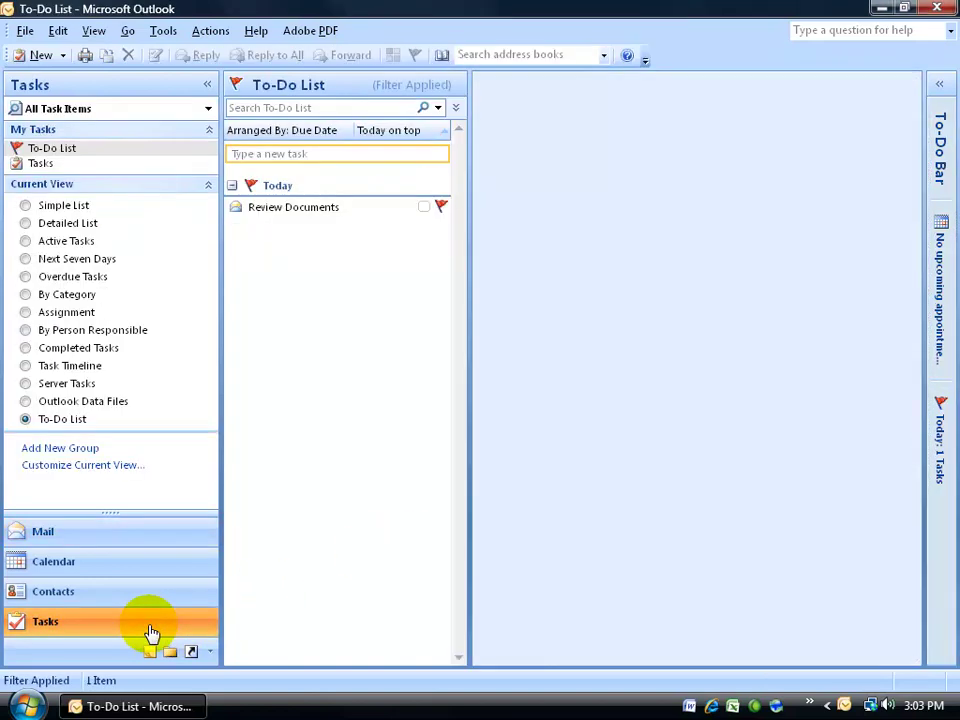
pyautogui.click(41, 164)
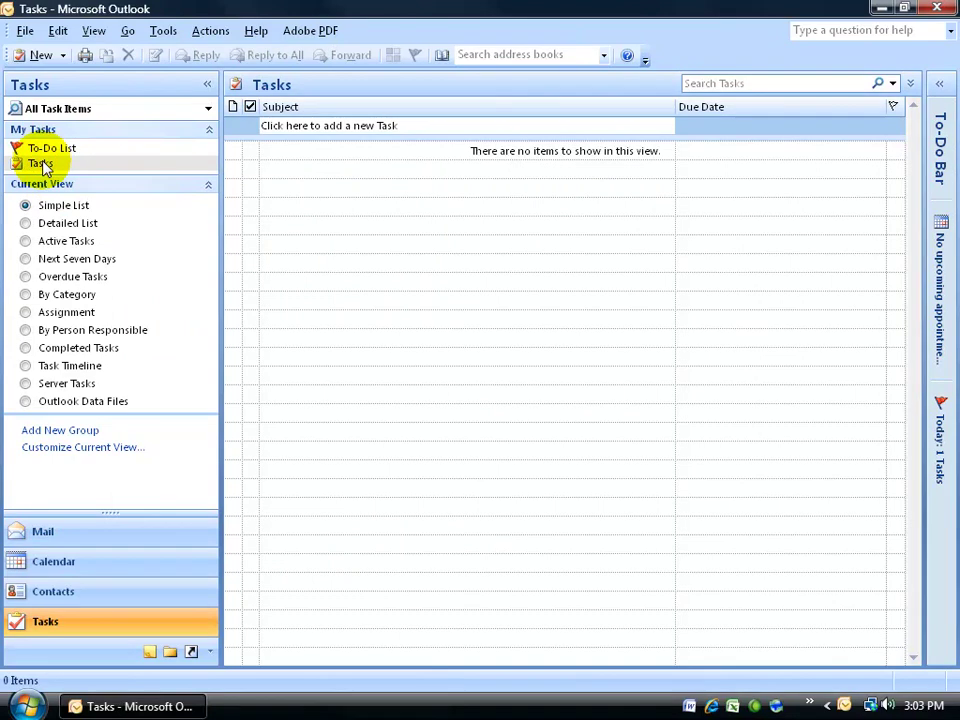
pyautogui.click(44, 148)
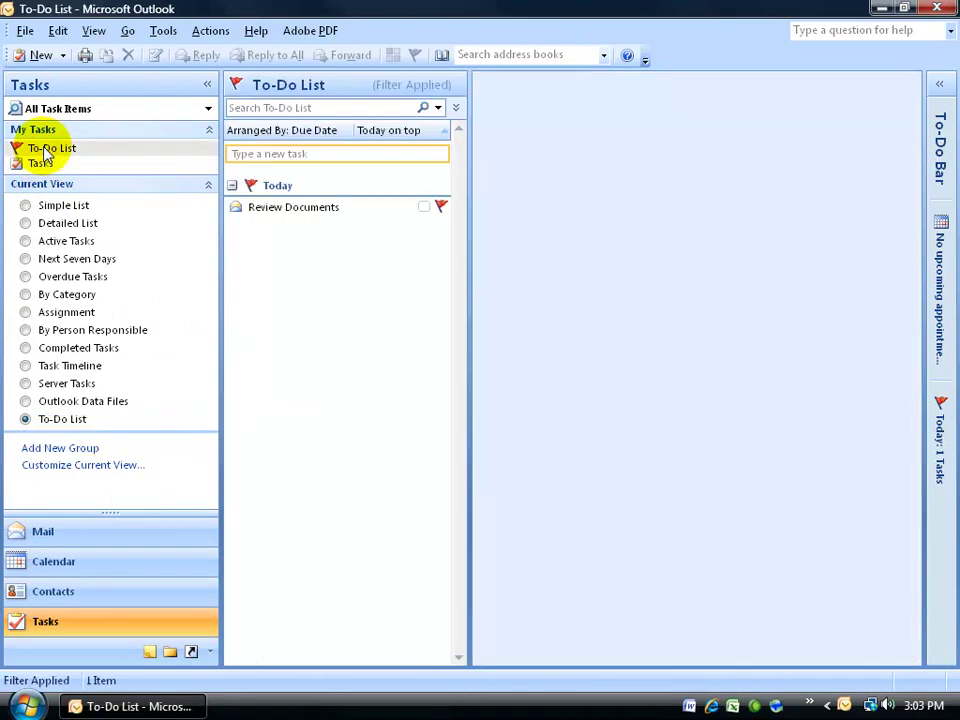
pyautogui.doubleClick(288, 210)
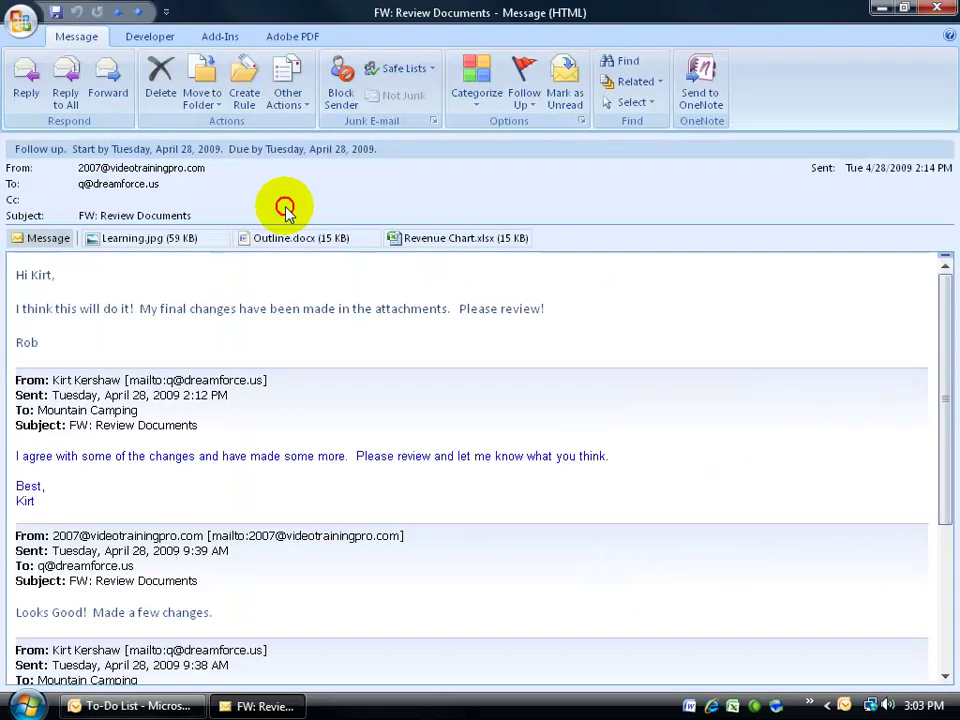
pyautogui.click(937, 8)
pyautogui.click(147, 540)
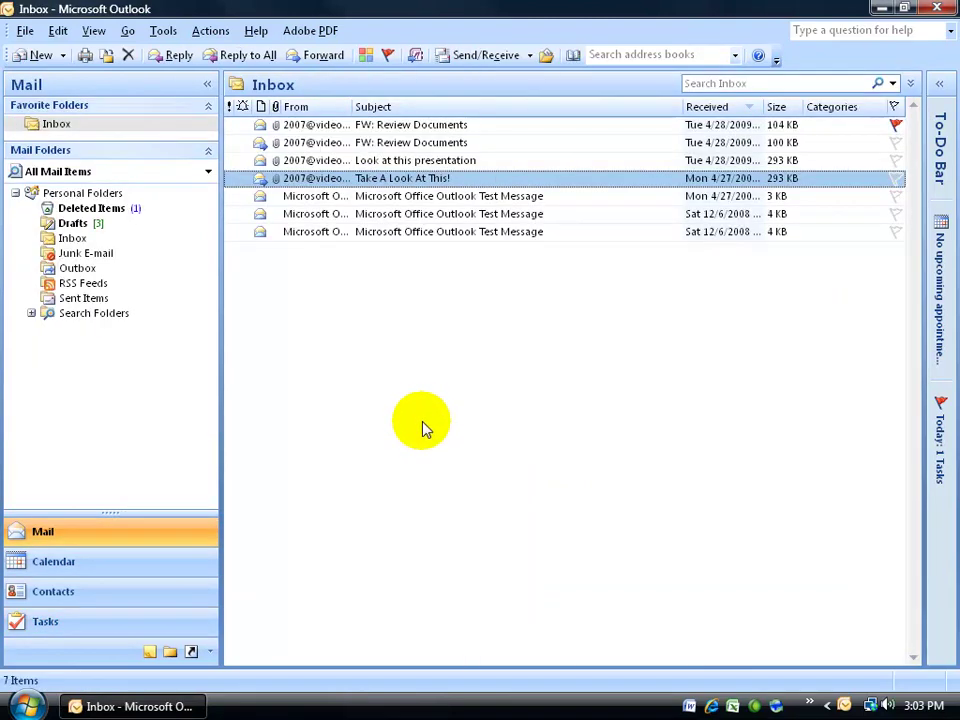
# Step: Customize the newest "FW: Review Documents" message's flag to Read, with start and due dates of Monday, April 27, 2009
pyautogui.rightClick(896, 125)
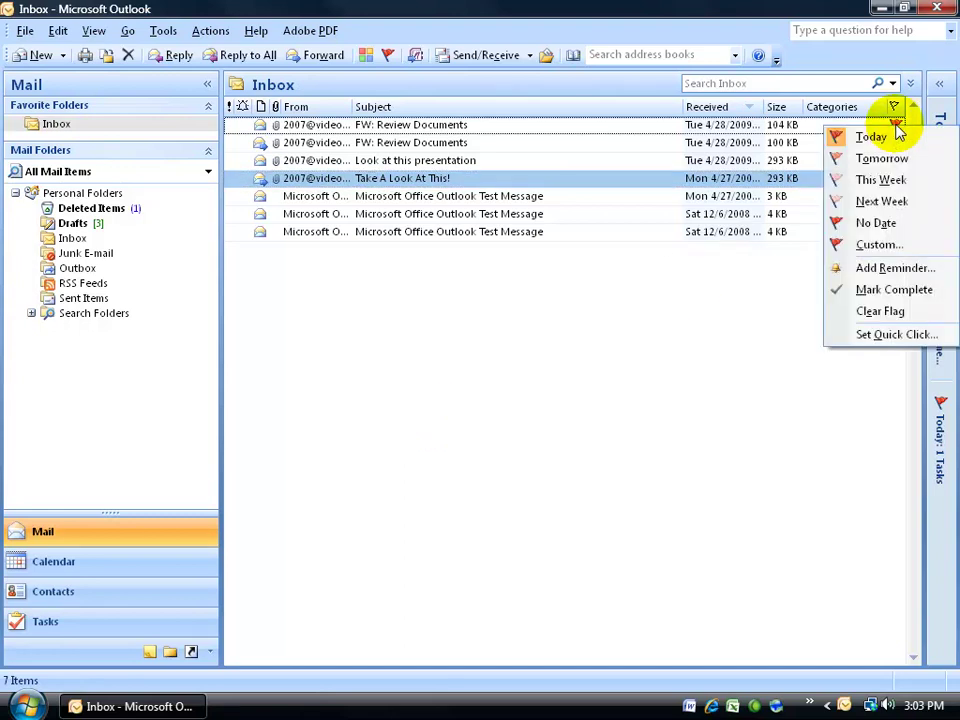
pyautogui.click(878, 246)
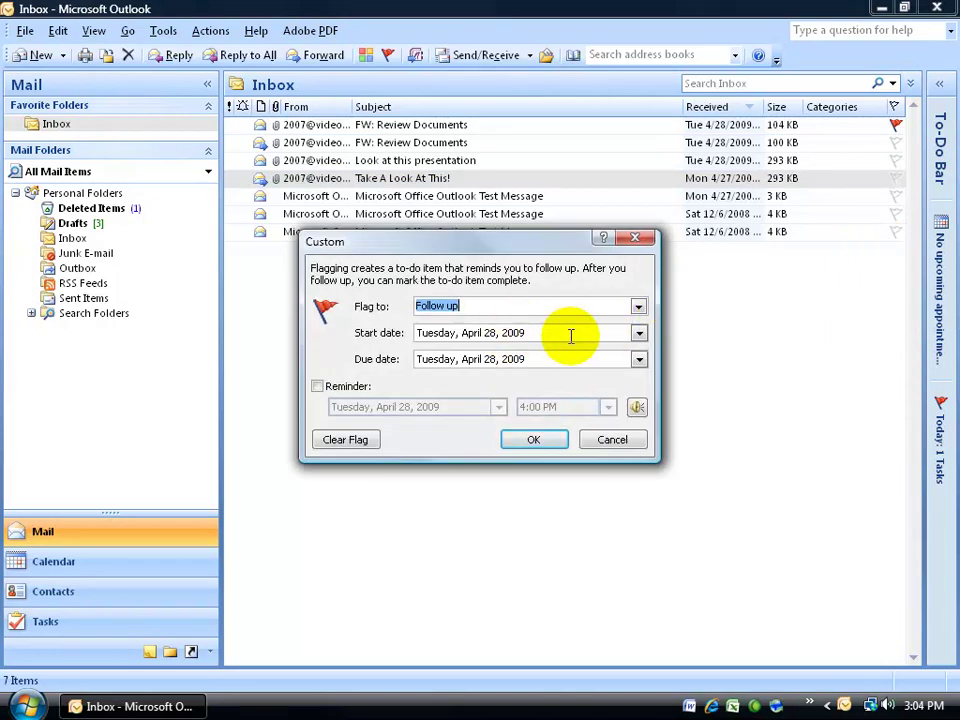
pyautogui.click(638, 332)
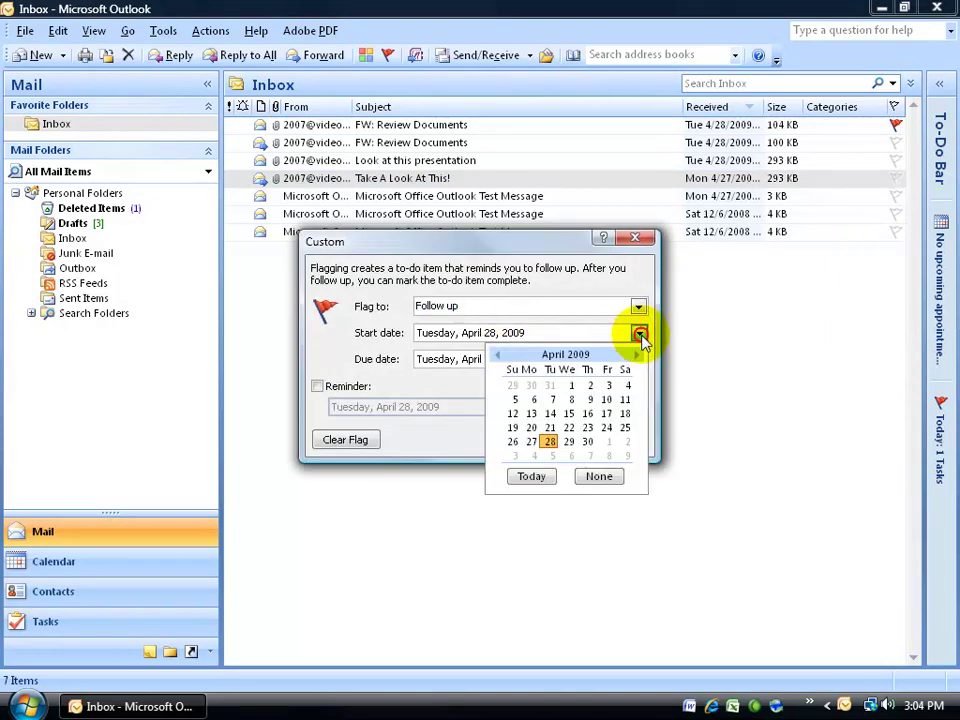
pyautogui.click(531, 442)
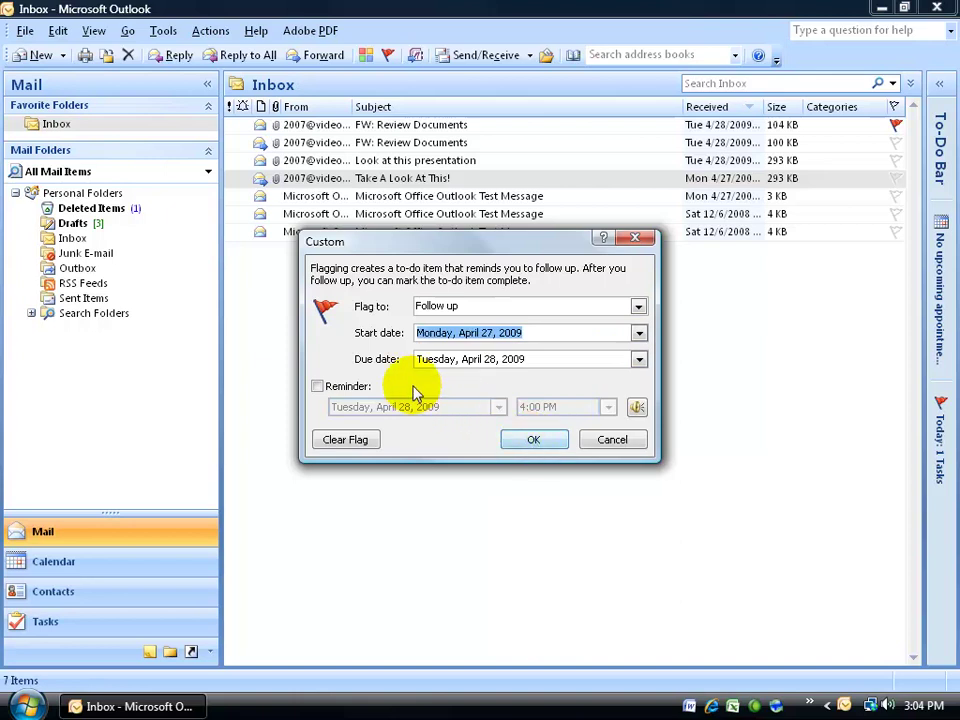
pyautogui.click(638, 359)
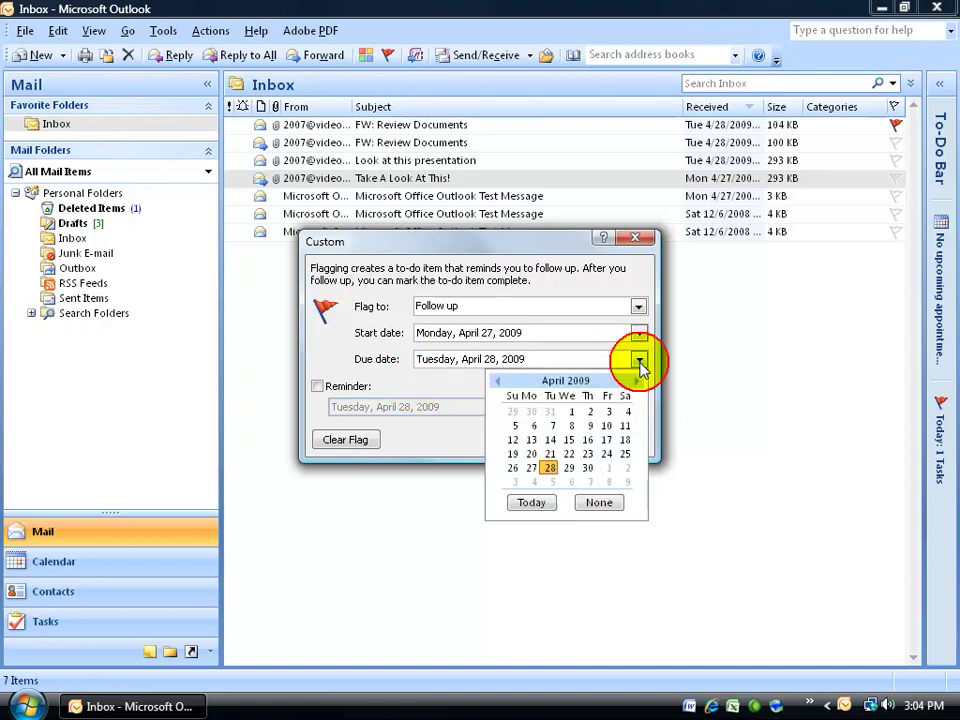
pyautogui.click(531, 468)
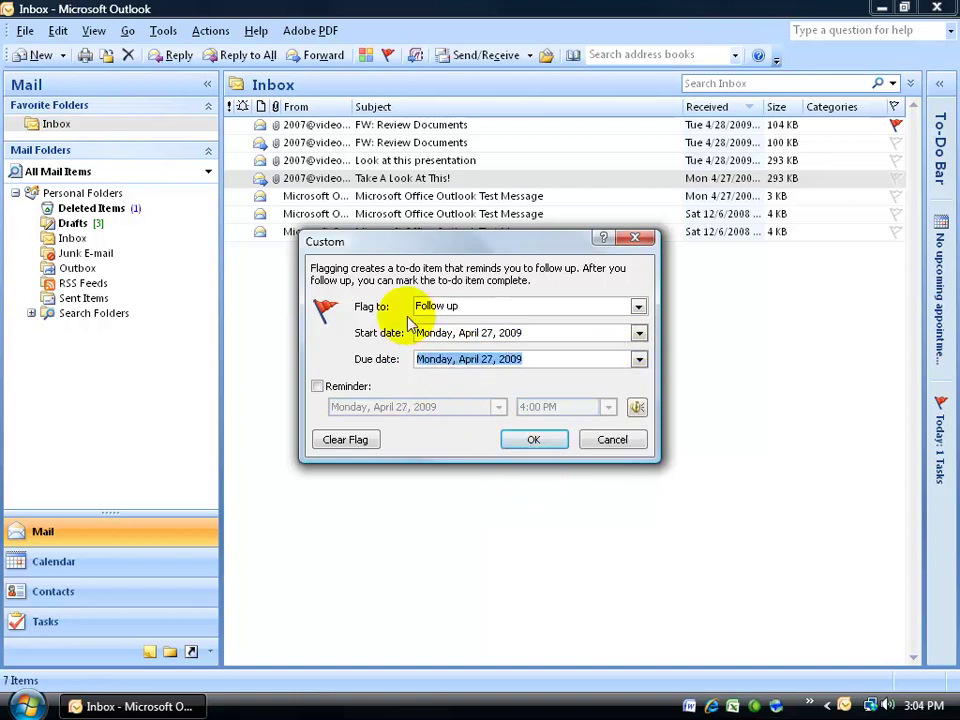
pyautogui.click(638, 306)
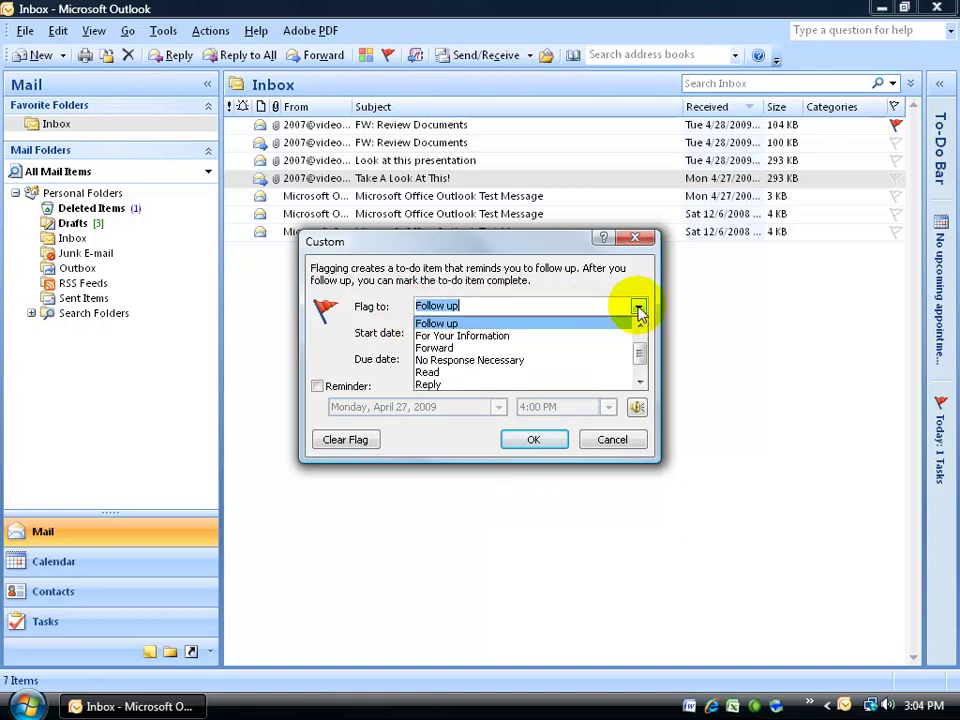
pyautogui.click(477, 371)
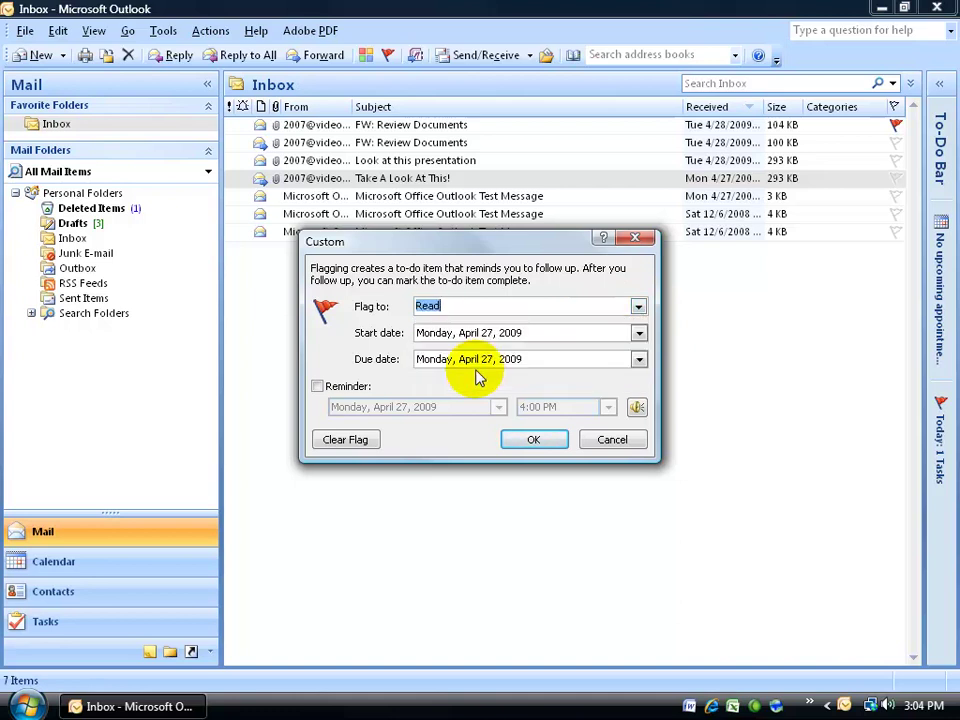
pyautogui.click(523, 439)
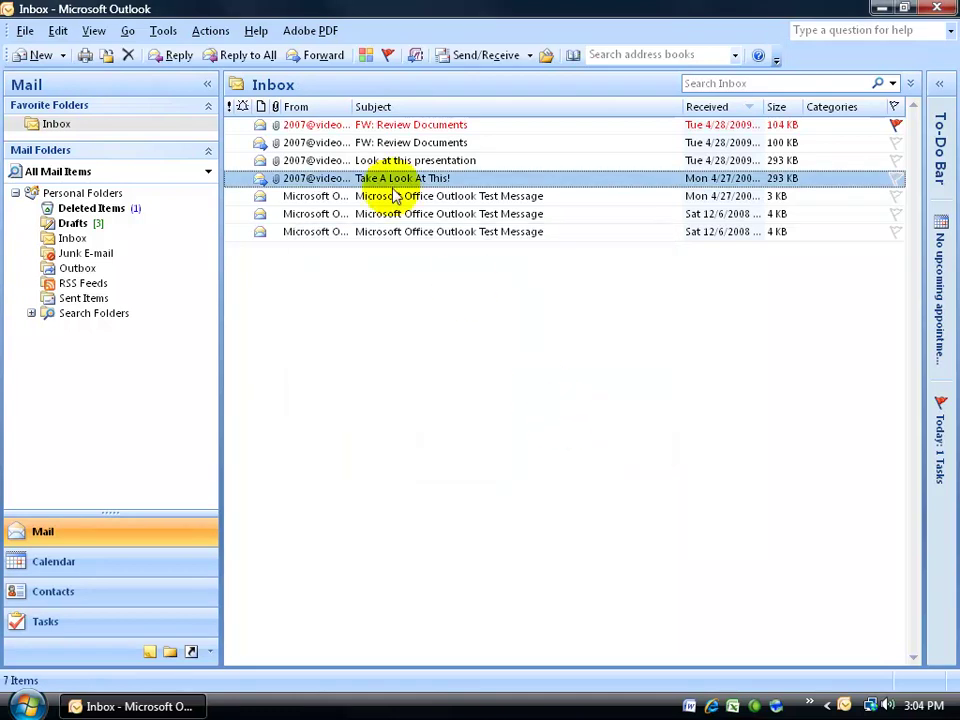
# Step: Check how the customized flagged message appears in the To-Do Bar and the To-Do List, and return to the inbox
pyautogui.click(938, 435)
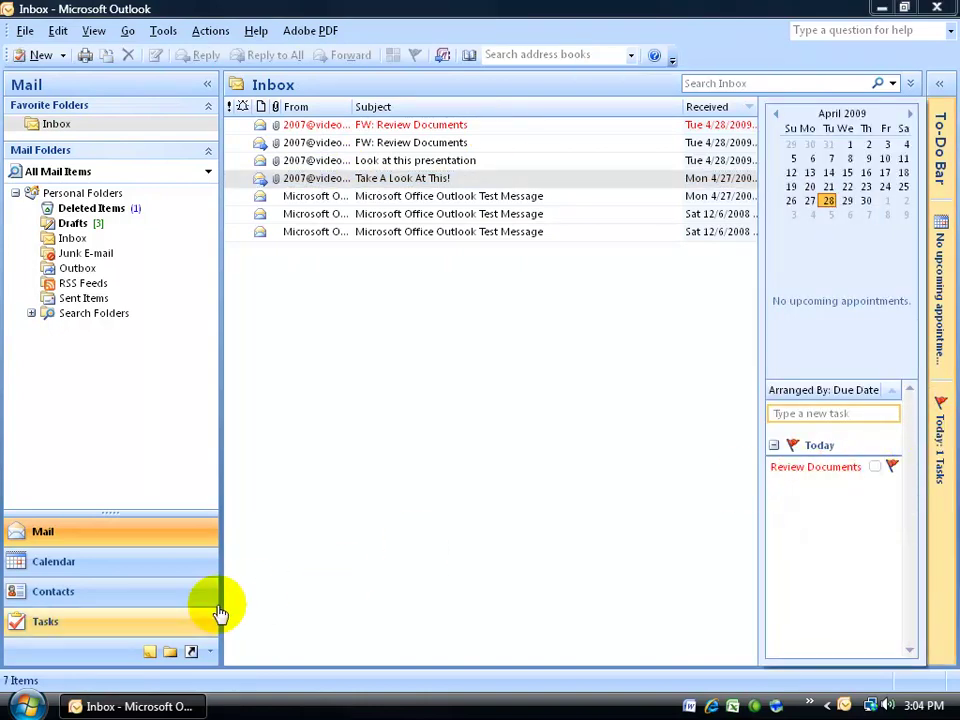
pyautogui.click(124, 630)
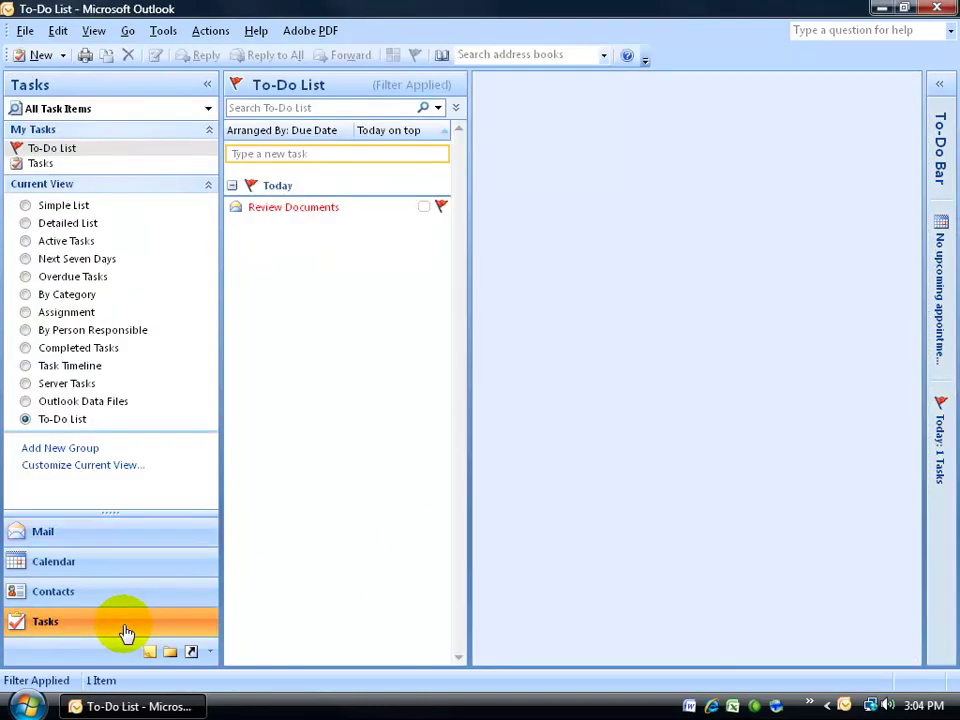
pyautogui.click(154, 534)
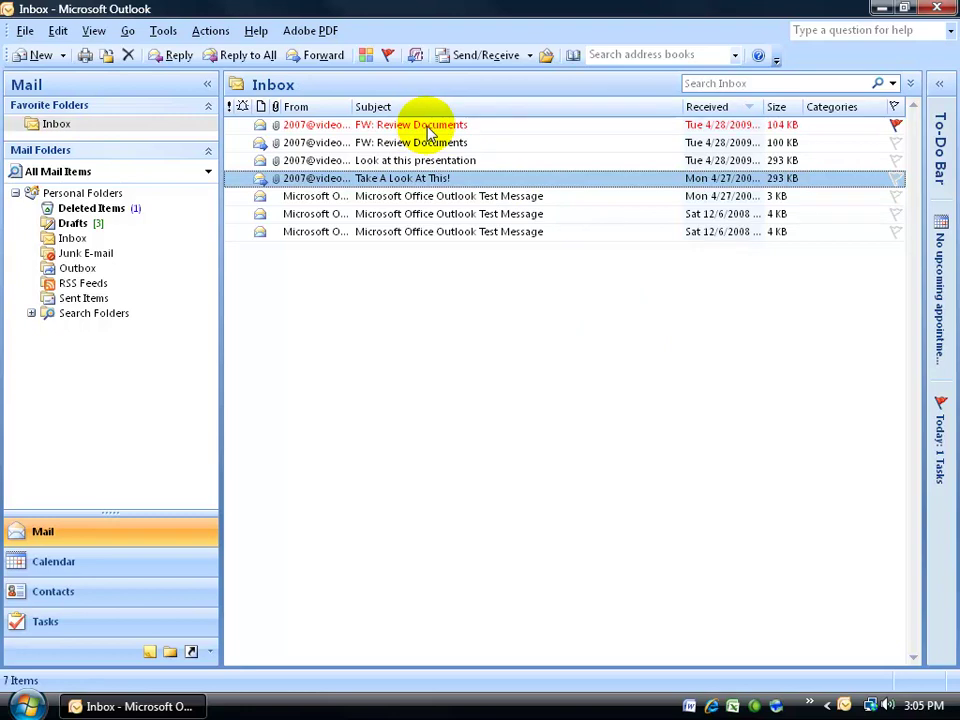
# Step: View the Add Reminder settings for the flagged "FW: Review Documents" message and dismiss them without saving
pyautogui.rightClick(894, 125)
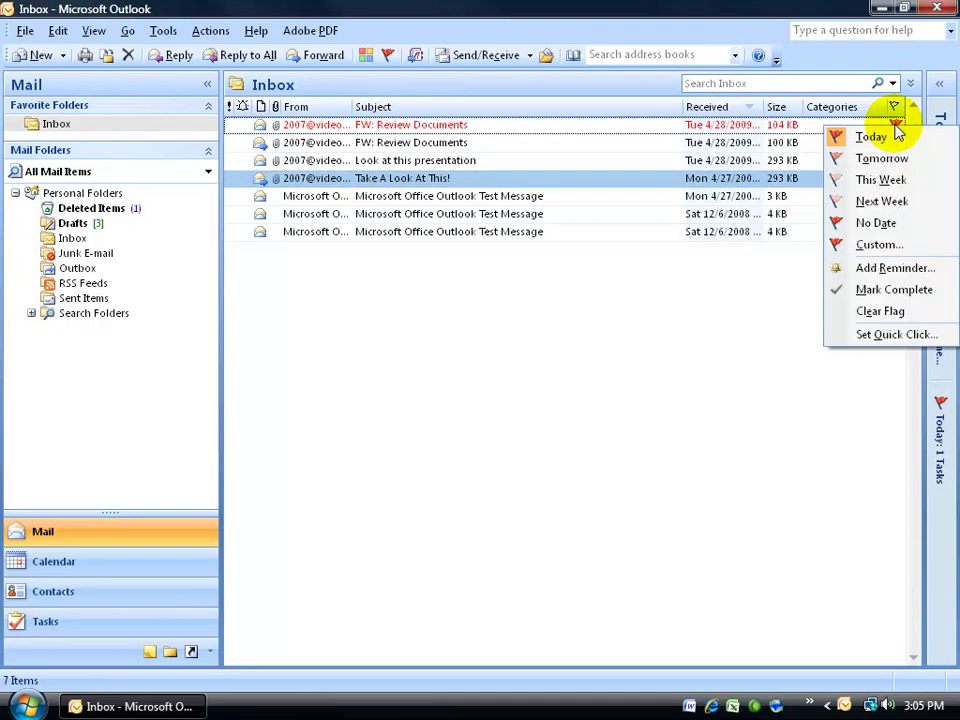
pyautogui.rightClick(475, 128)
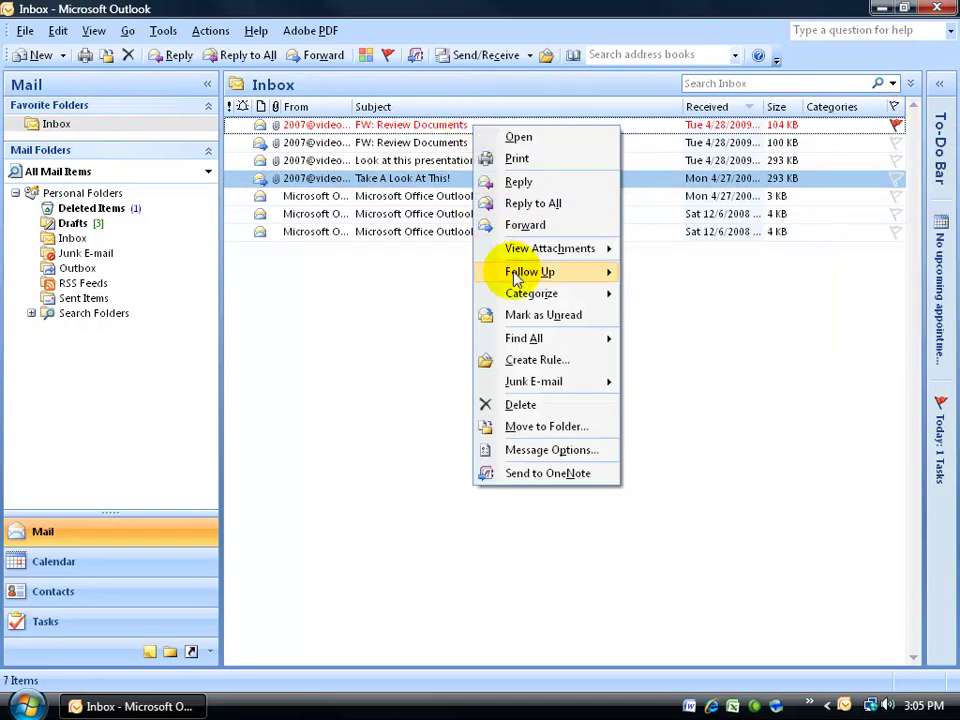
pyautogui.moveTo(515, 272)
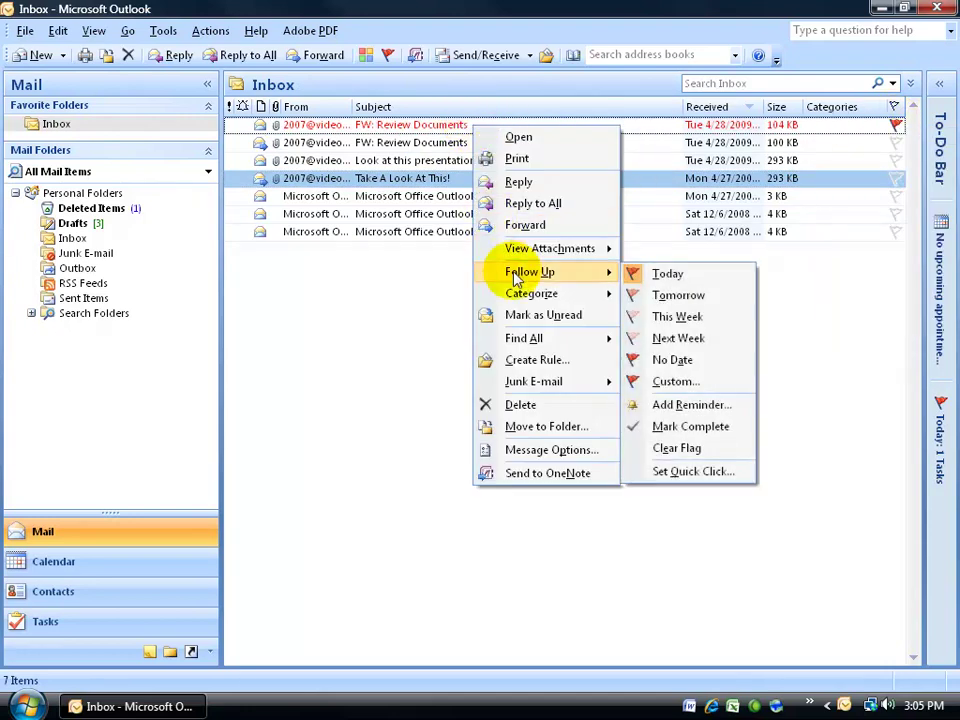
pyautogui.click(697, 410)
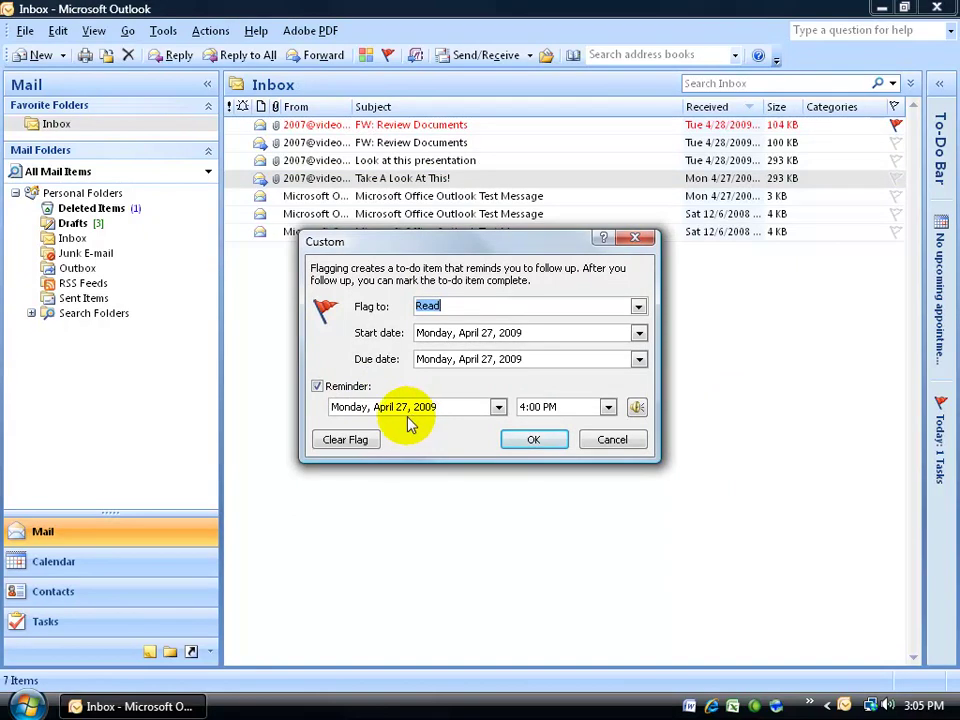
pyautogui.click(607, 441)
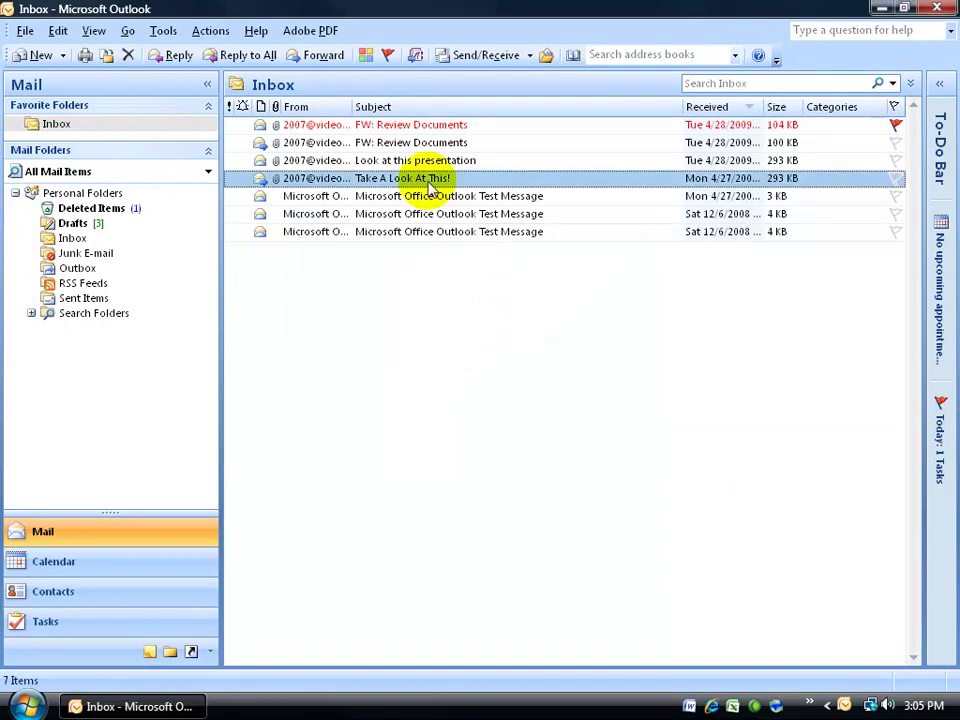
# Step: Customize the newest "FW: Review Documents" message's flag with a reminder and a start date of Tuesday, April 28, 2009
pyautogui.rightClick(411, 127)
pyautogui.click(411, 128)
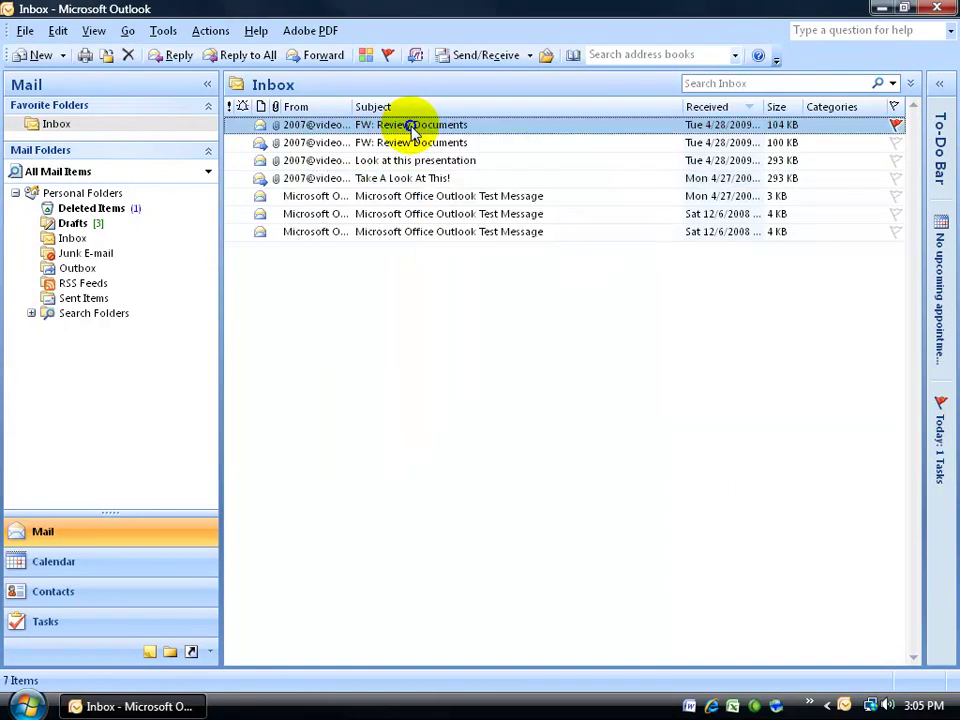
pyautogui.rightClick(411, 128)
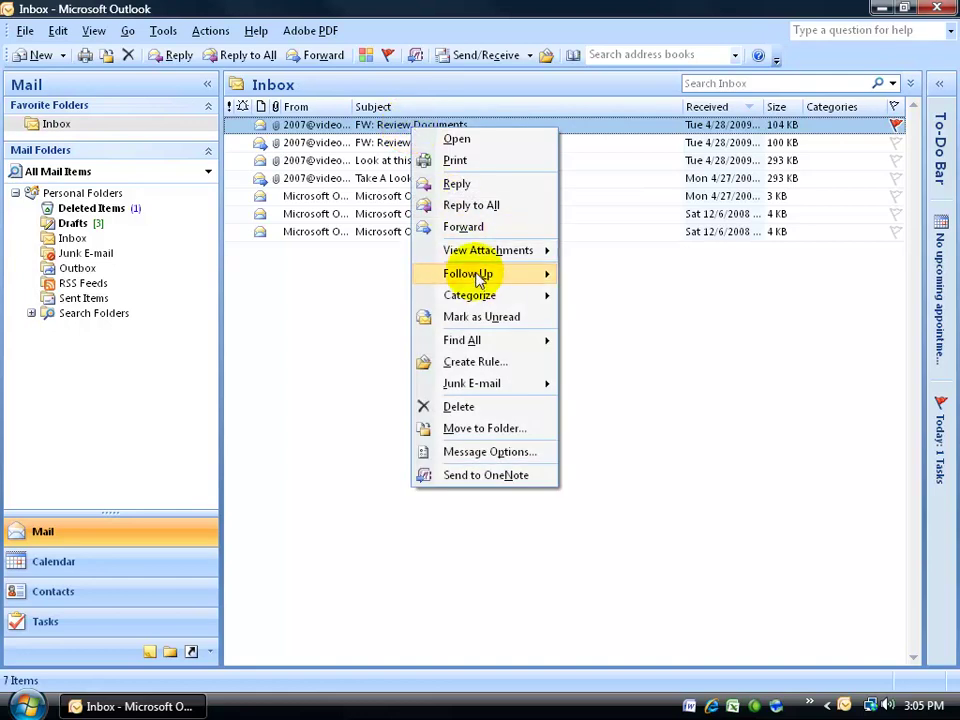
pyautogui.moveTo(480, 274)
pyautogui.click(618, 382)
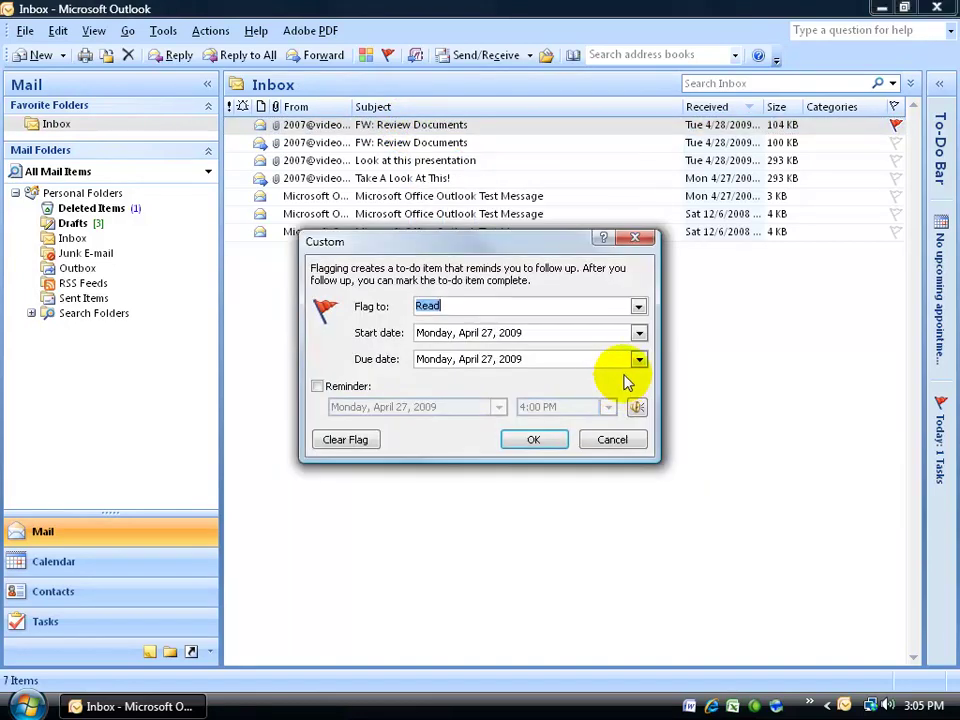
pyautogui.click(317, 386)
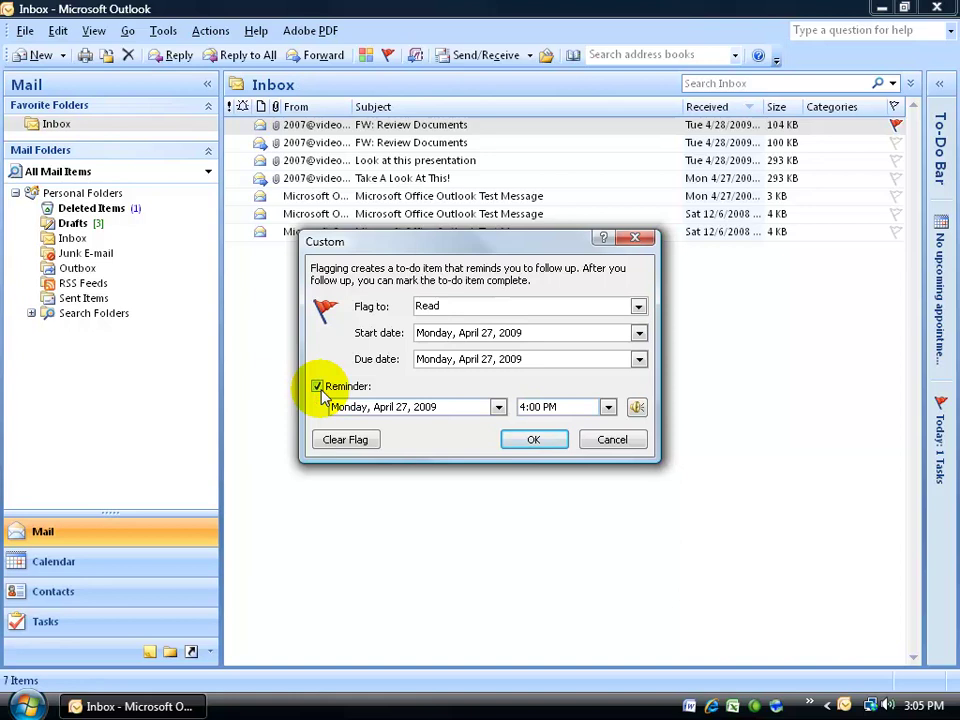
pyautogui.click(638, 332)
pyautogui.click(553, 443)
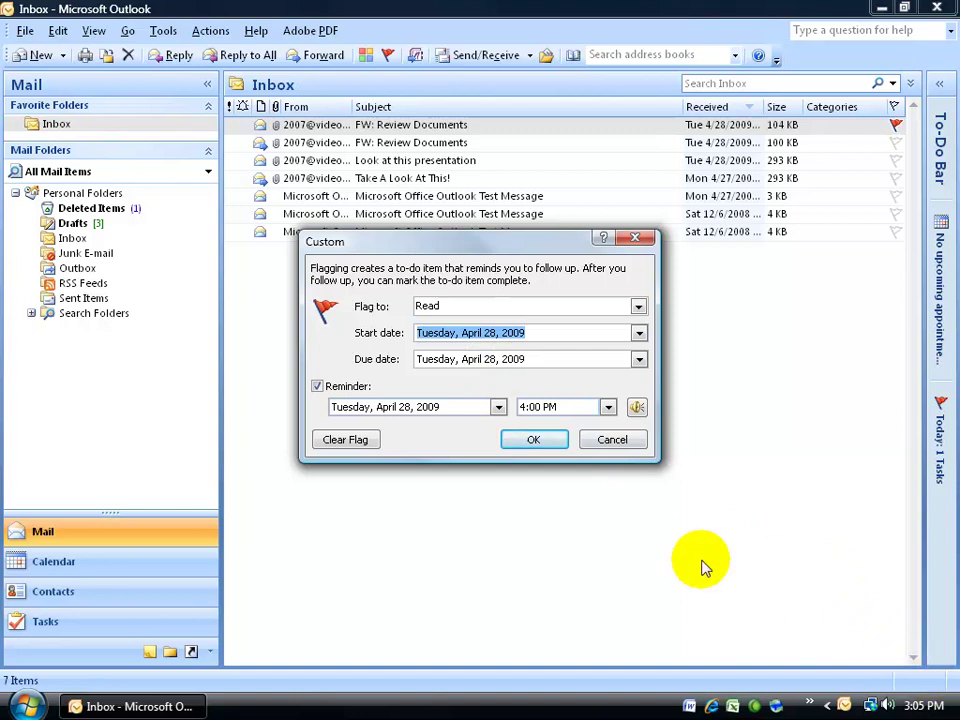
# Step: Set the flag's reminder time to 3:06 PM and save the custom flag
pyautogui.click(527, 407)
pyautogui.click(527, 407)
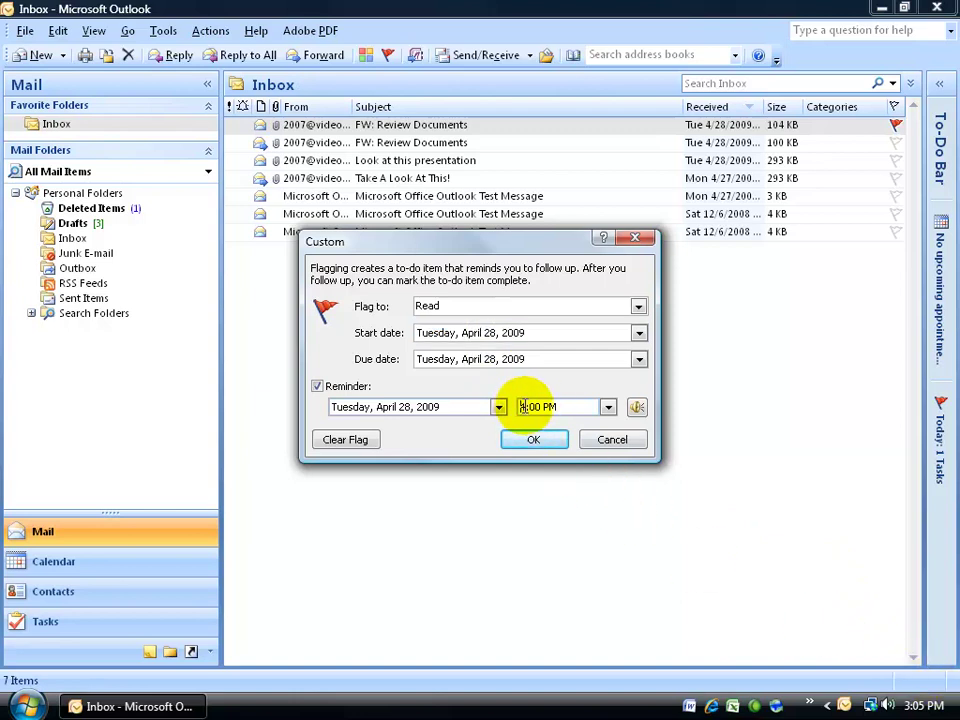
pyautogui.write('3:0')
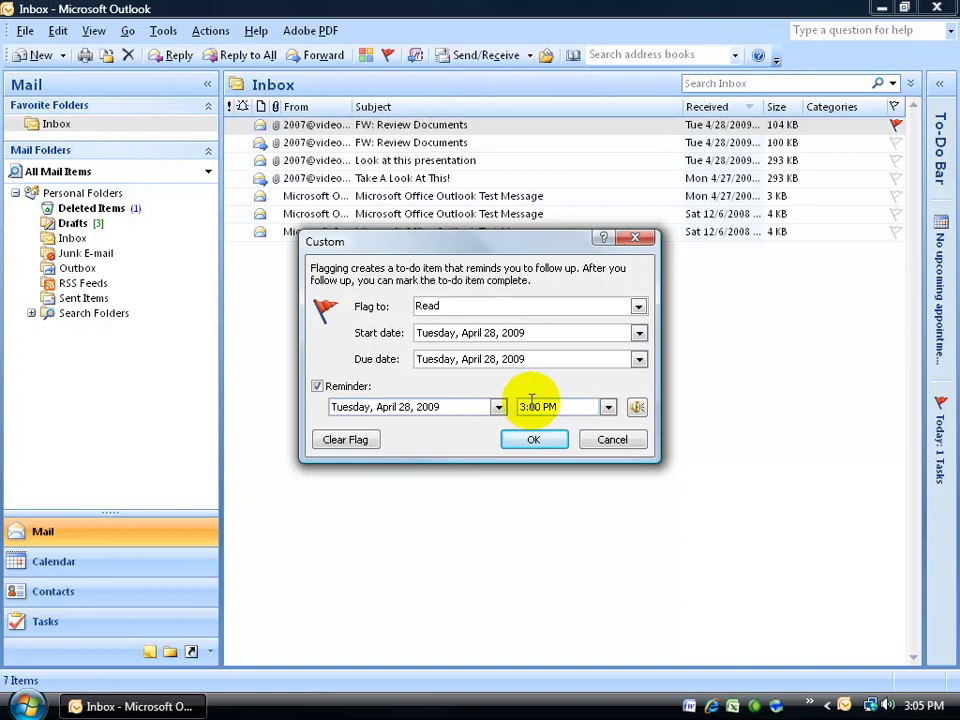
pyautogui.write('6')
pyautogui.click(533, 441)
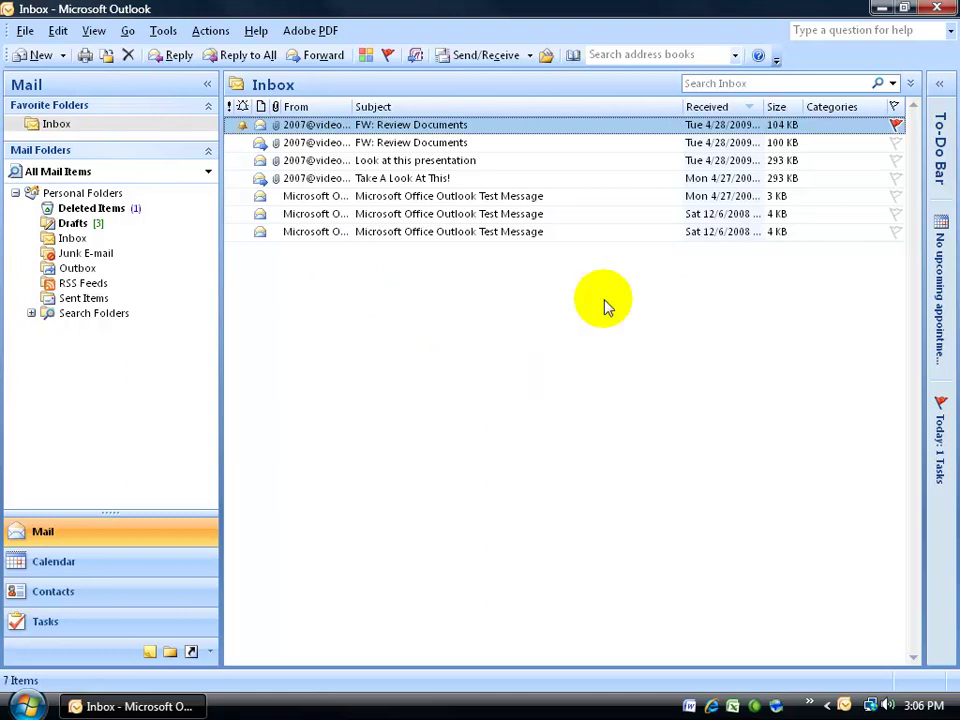
# Step: Minimize the inbox, view the flagged message from its desktop reminder, and dismiss the reminder before restoring the inbox
pyautogui.click(881, 8)
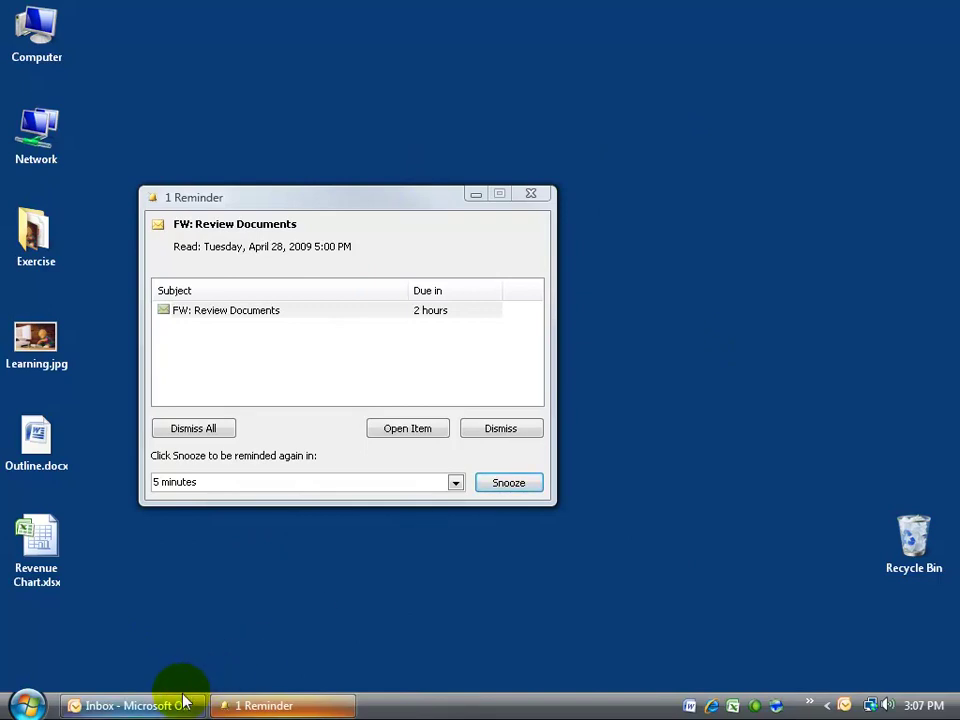
pyautogui.moveTo(184, 705)
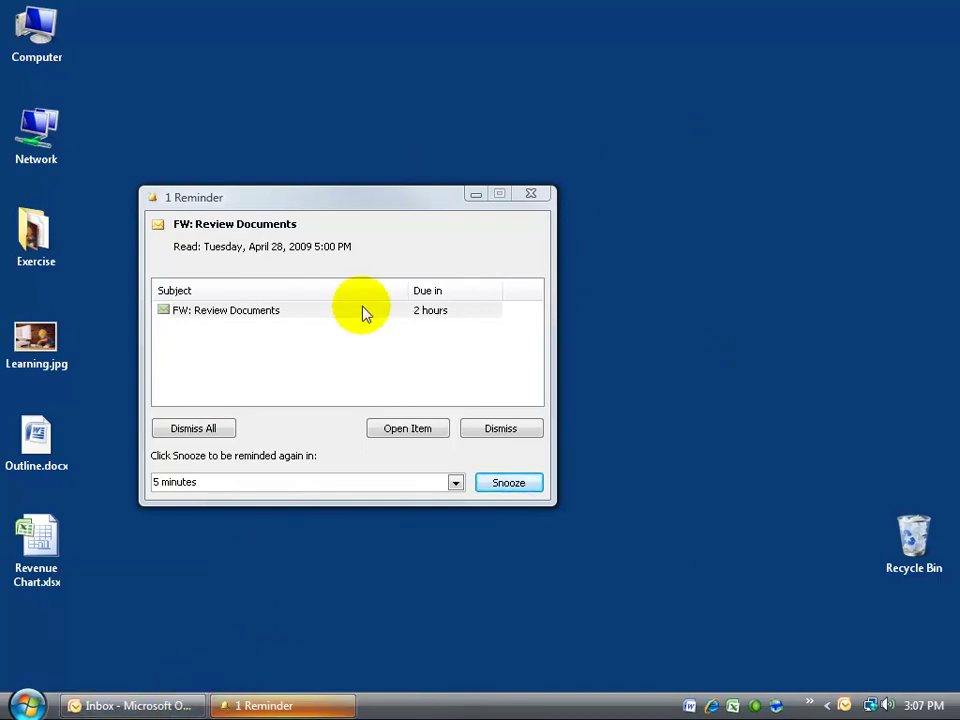
pyautogui.doubleClick(268, 316)
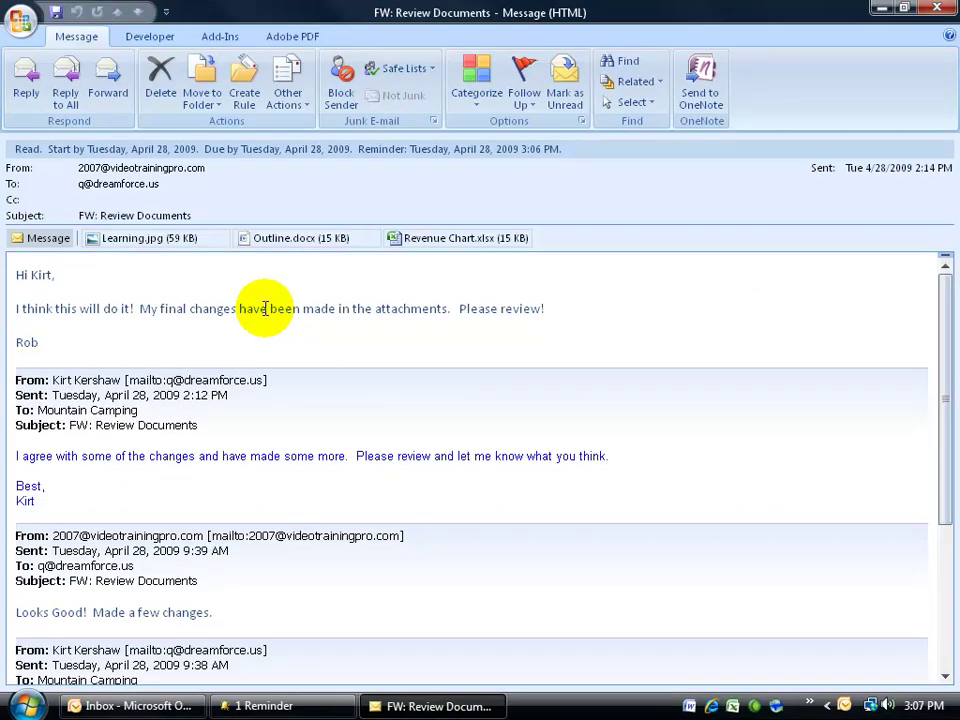
pyautogui.click(937, 8)
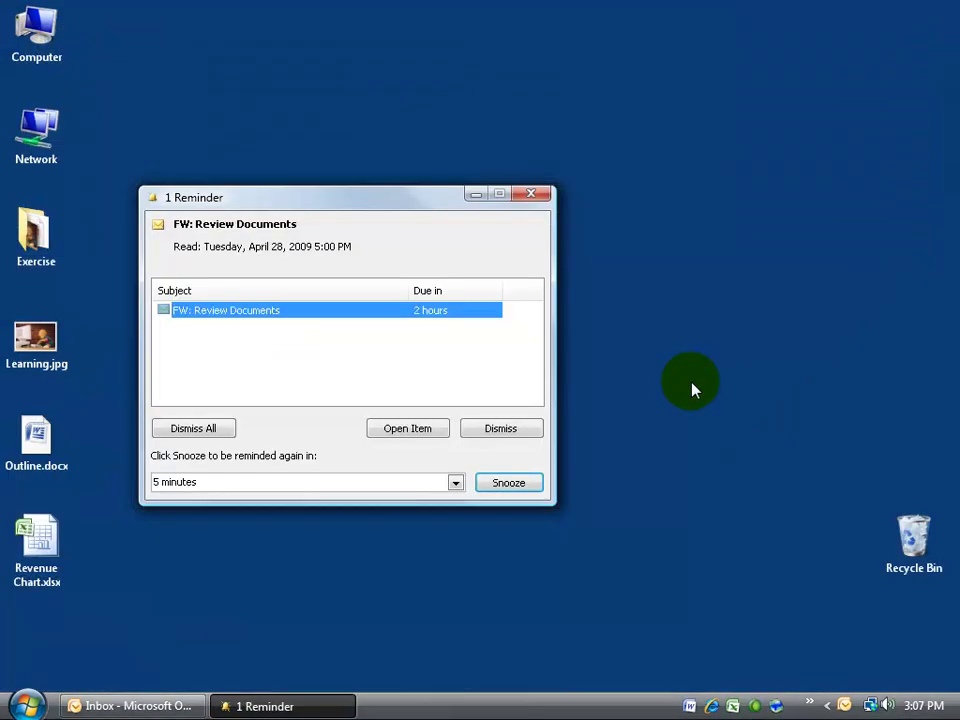
pyautogui.click(500, 430)
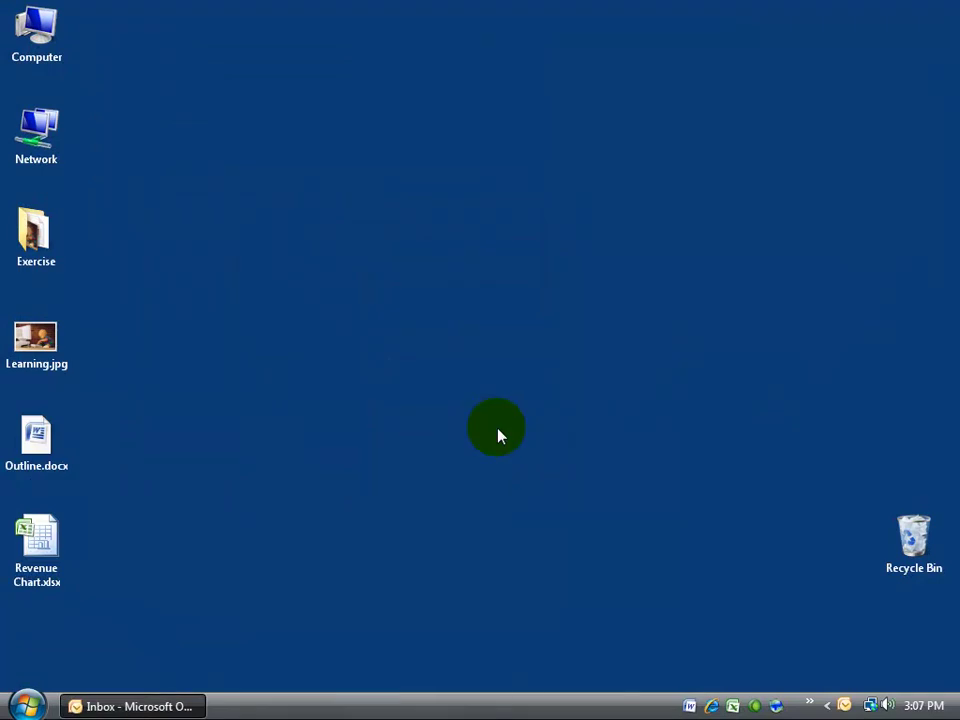
pyautogui.click(170, 706)
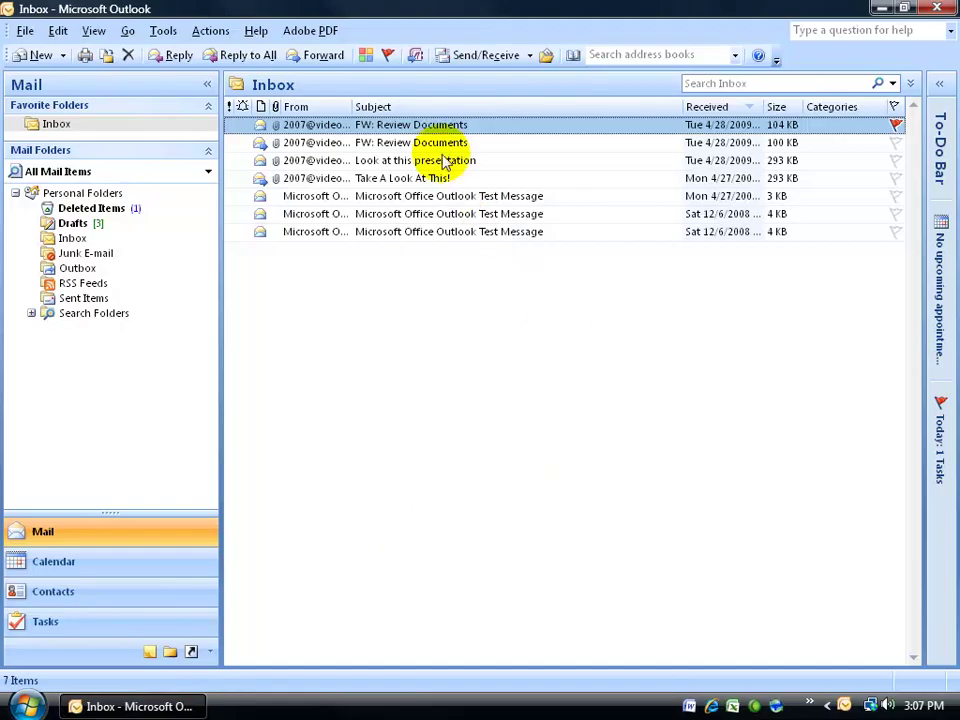
# Step: Create a search folder of the type "Mail flagged for follow up" for the Personal Folders
pyautogui.click(440, 143)
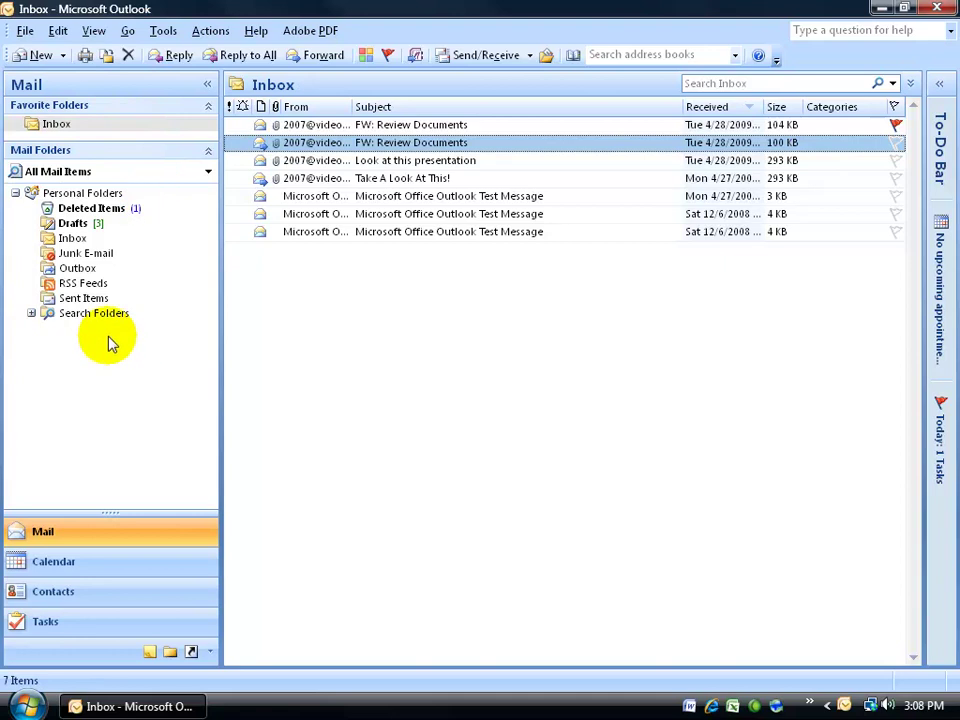
pyautogui.click(64, 56)
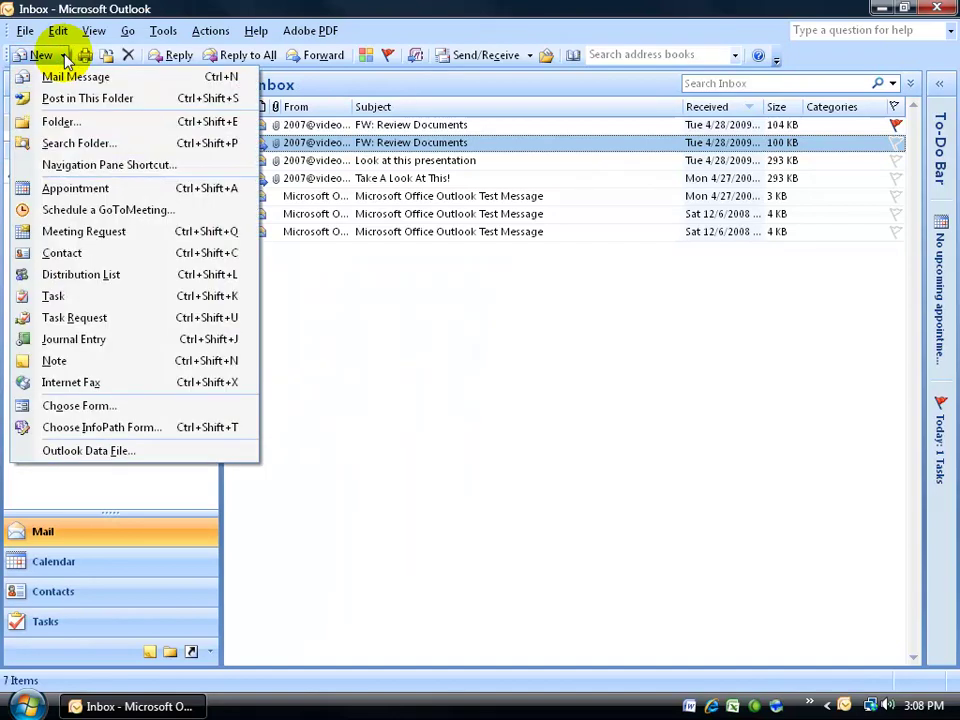
pyautogui.click(80, 146)
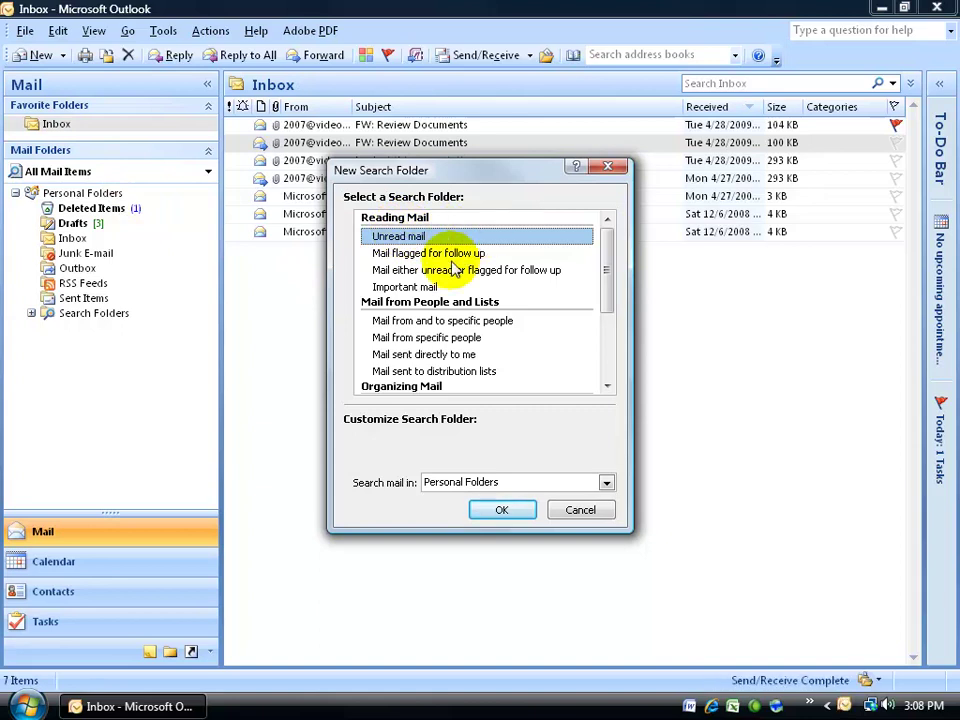
pyautogui.click(408, 271)
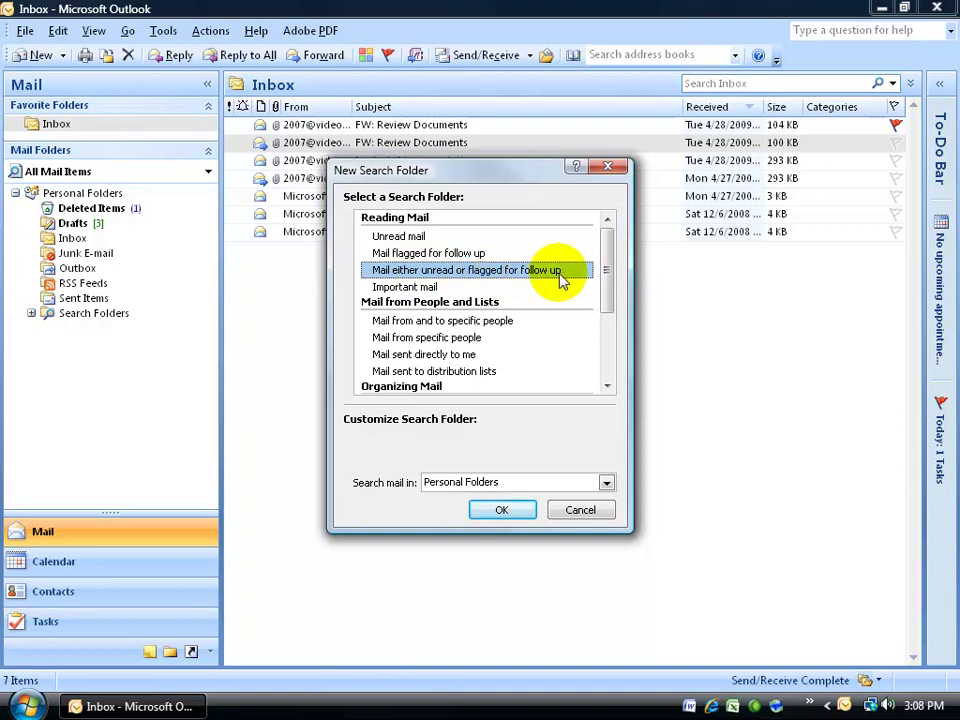
pyautogui.click(466, 253)
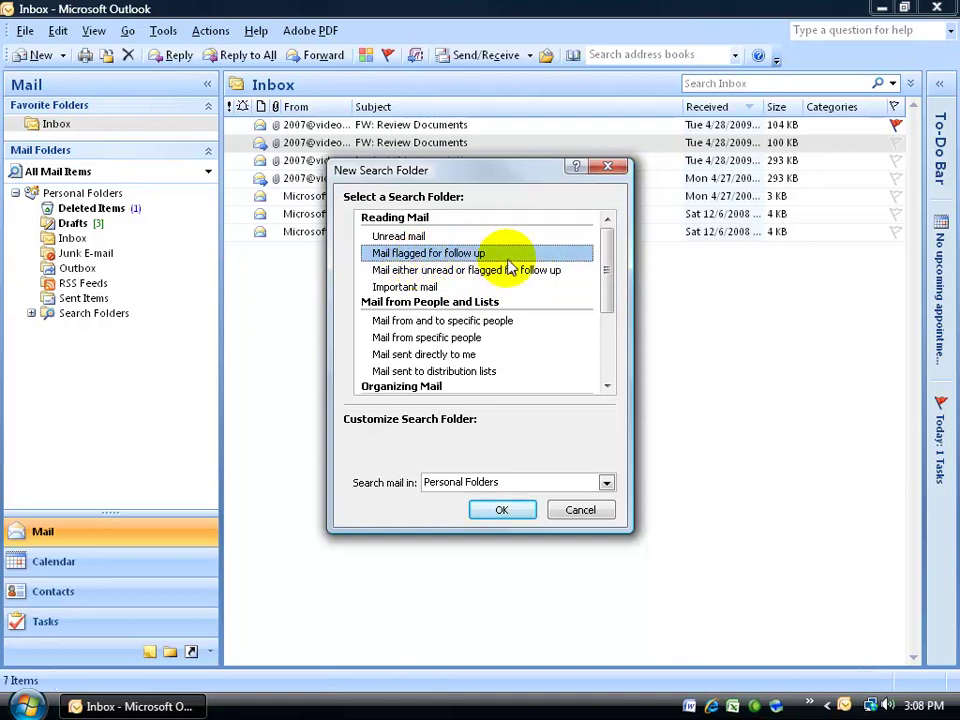
pyautogui.press('Return')
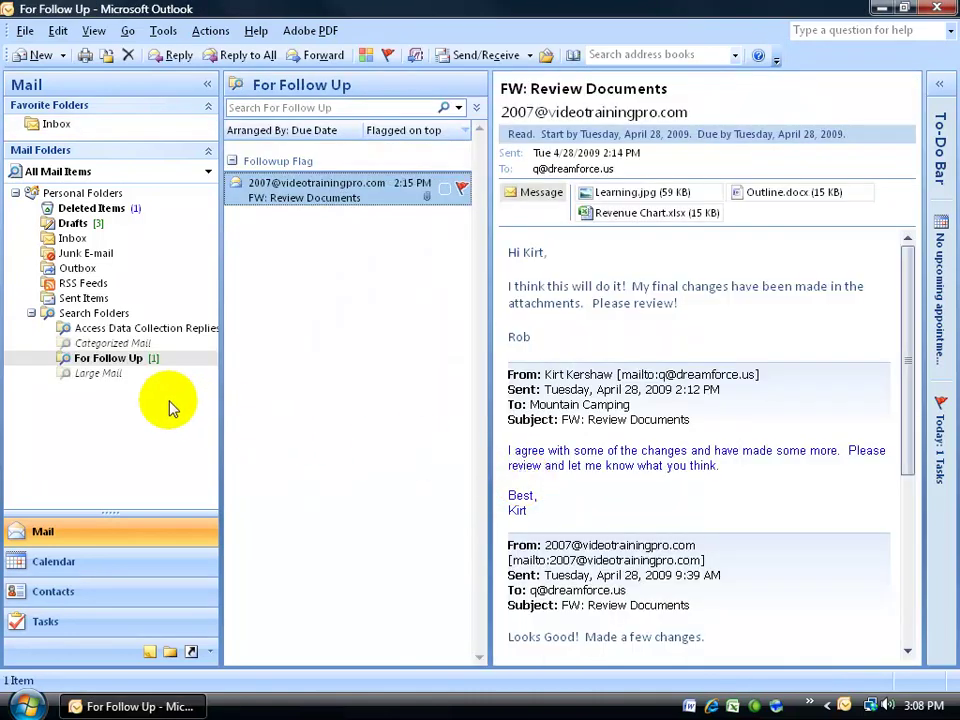
# Step: View the flagged message in the For Follow Up search folder and collapse the Search Folders group
pyautogui.click(119, 358)
pyautogui.moveTo(398, 203)
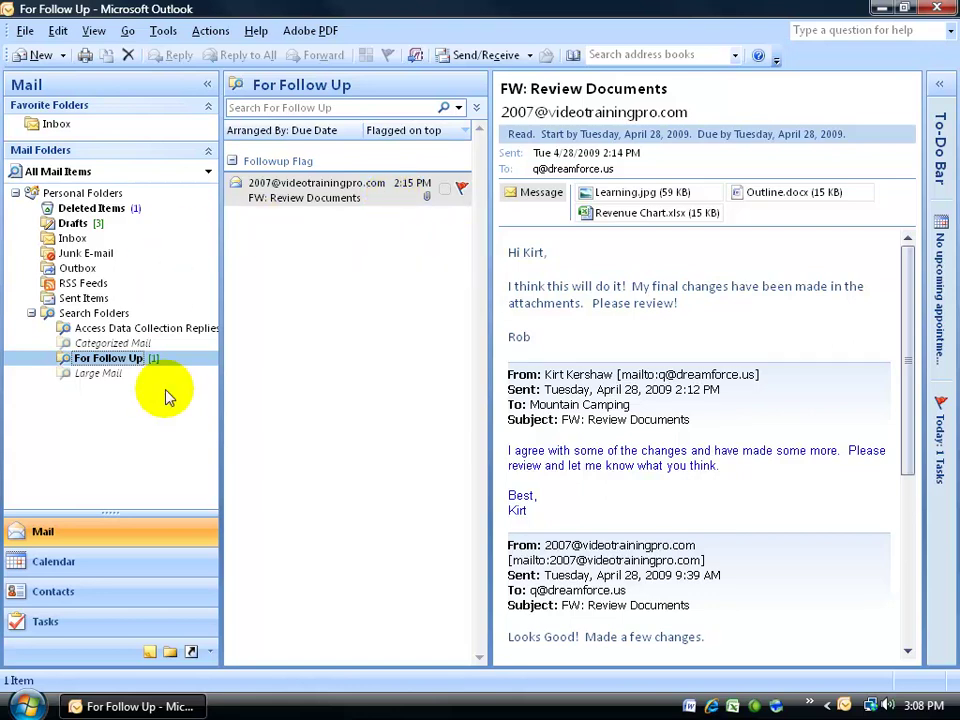
pyautogui.click(104, 364)
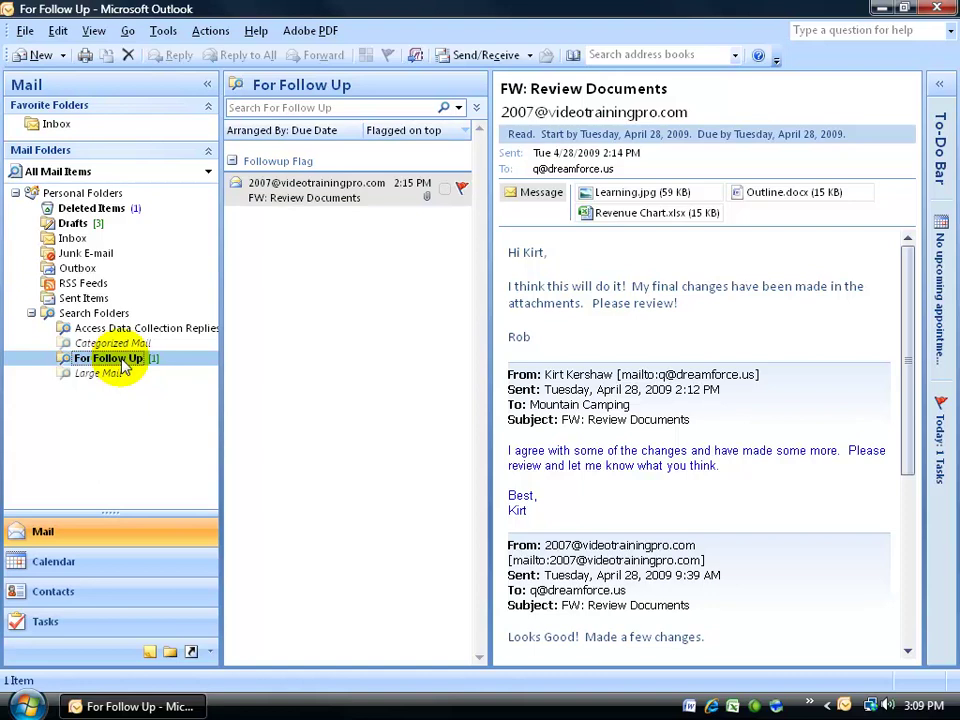
pyautogui.click(31, 313)
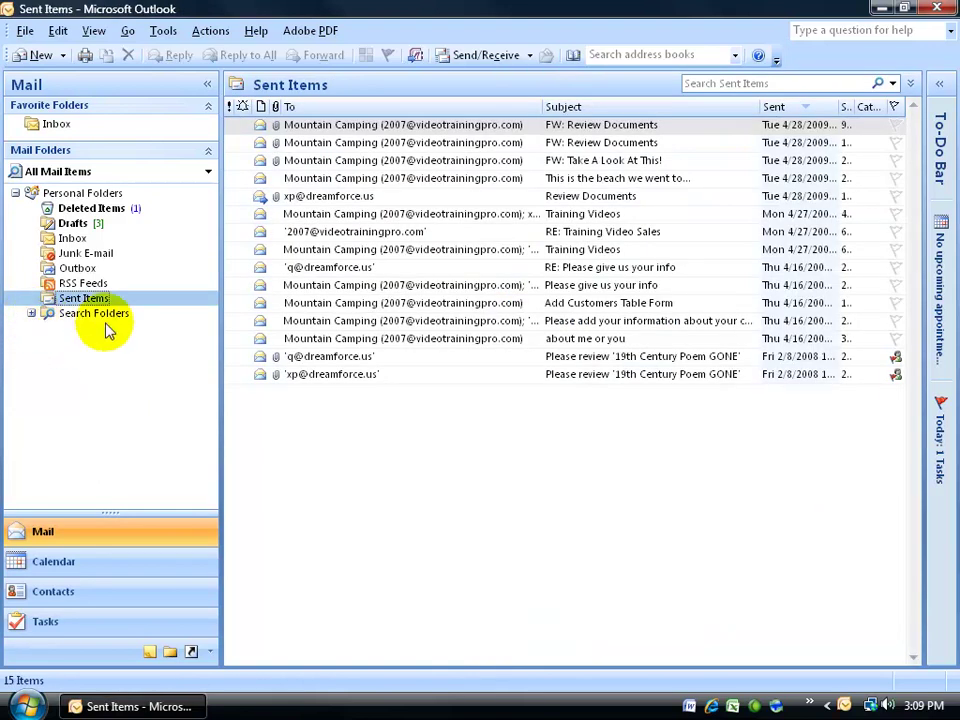
# Step: Create another search folder for mail flagged for follow up while in Sent Items
pyautogui.click(60, 55)
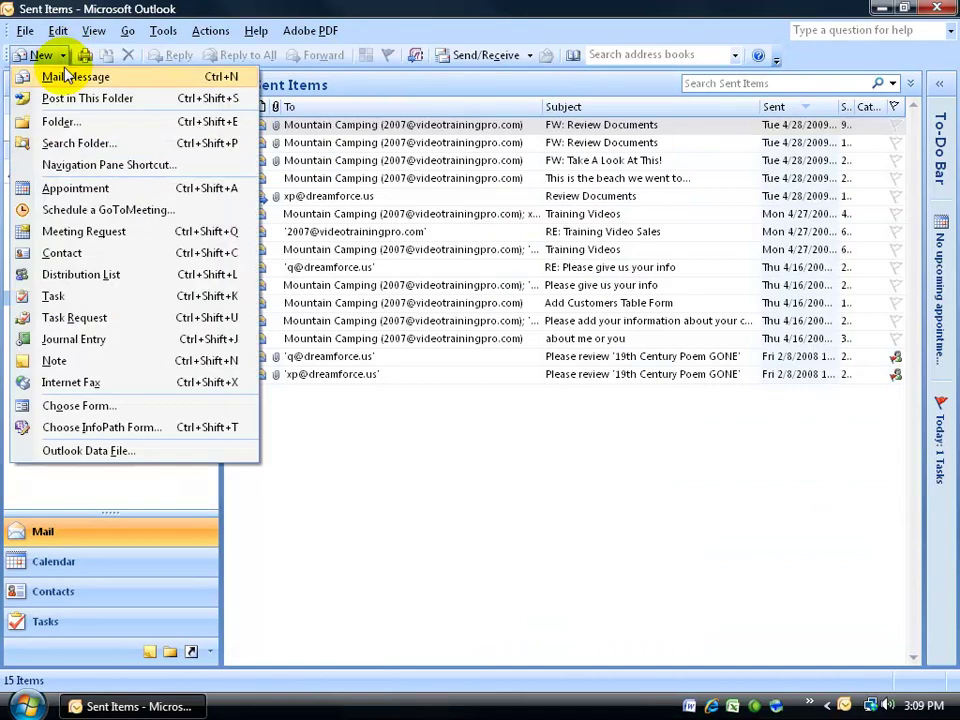
pyautogui.click(55, 143)
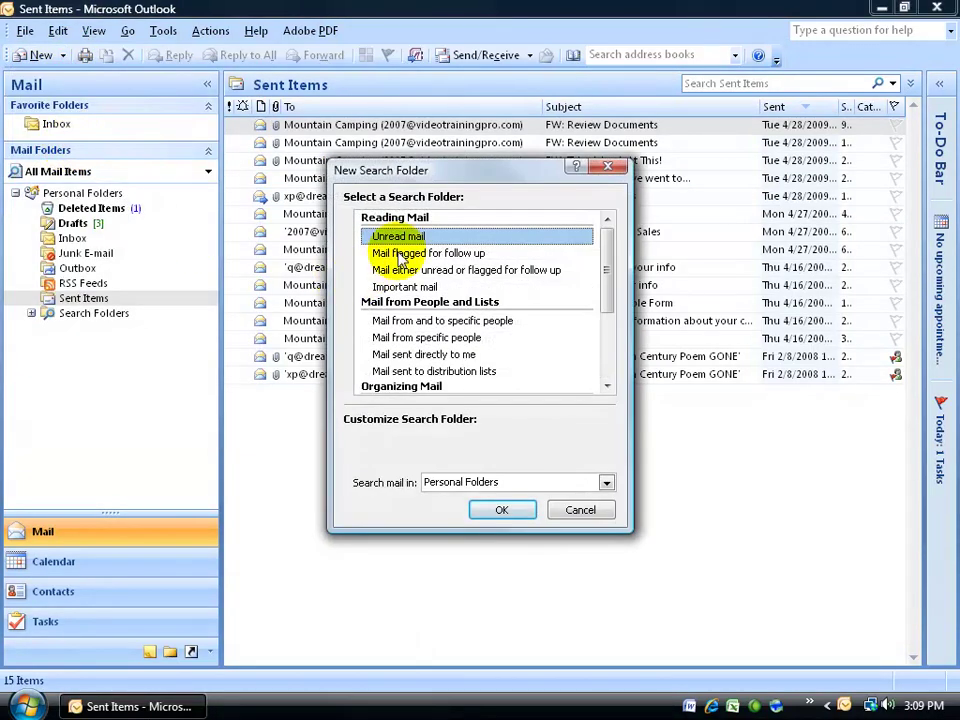
pyautogui.click(400, 256)
pyautogui.click(505, 511)
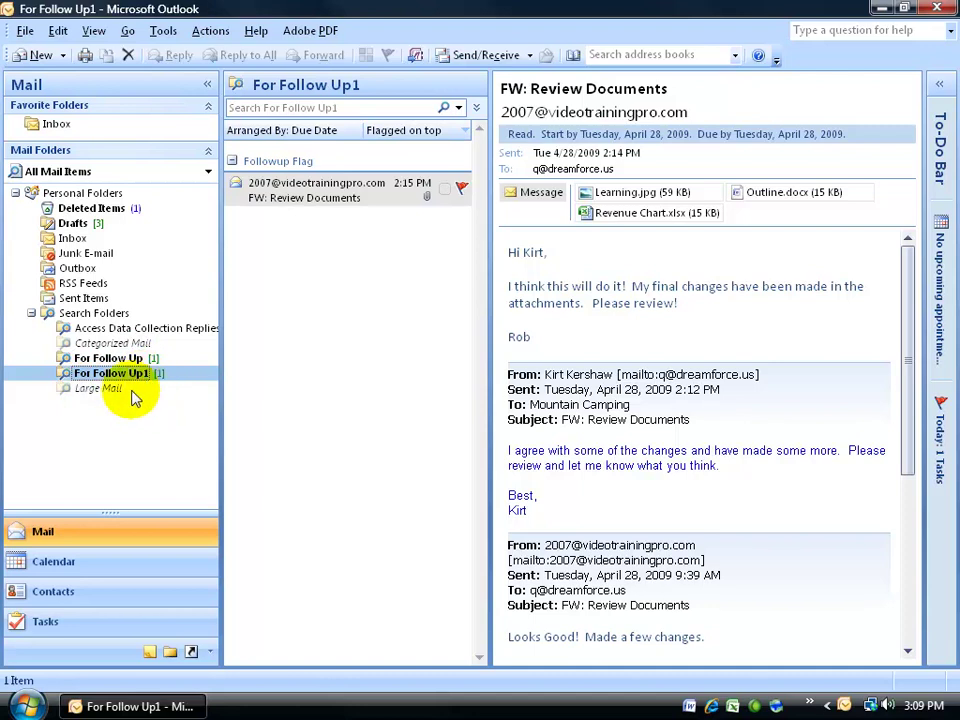
# Step: Delete the duplicate "For Follow Up1" search folder
pyautogui.rightClick(86, 376)
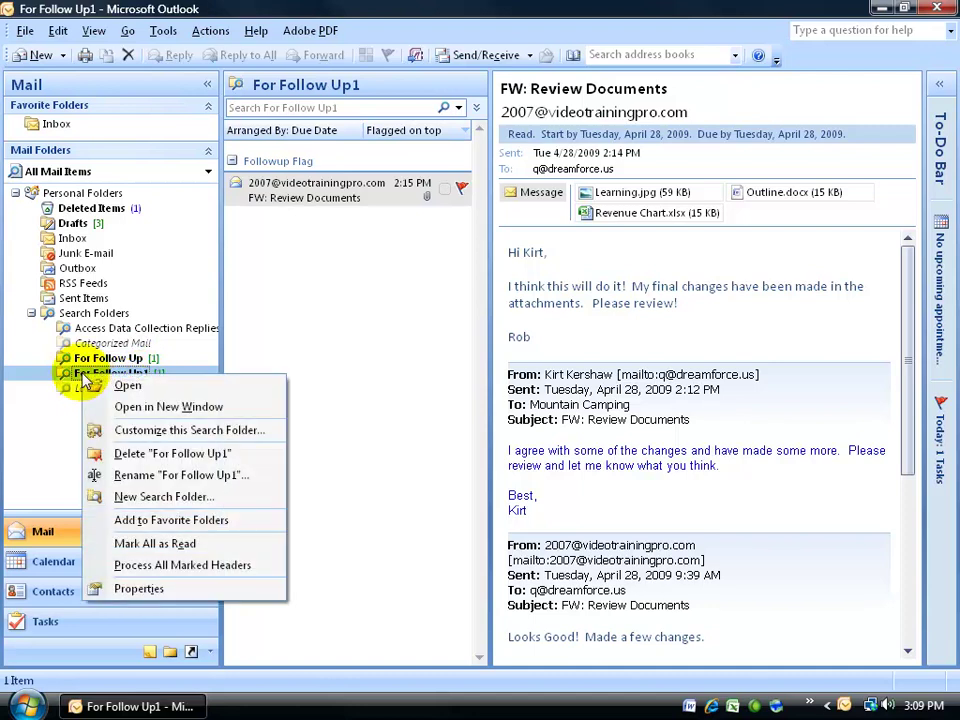
pyautogui.click(105, 453)
pyautogui.click(446, 400)
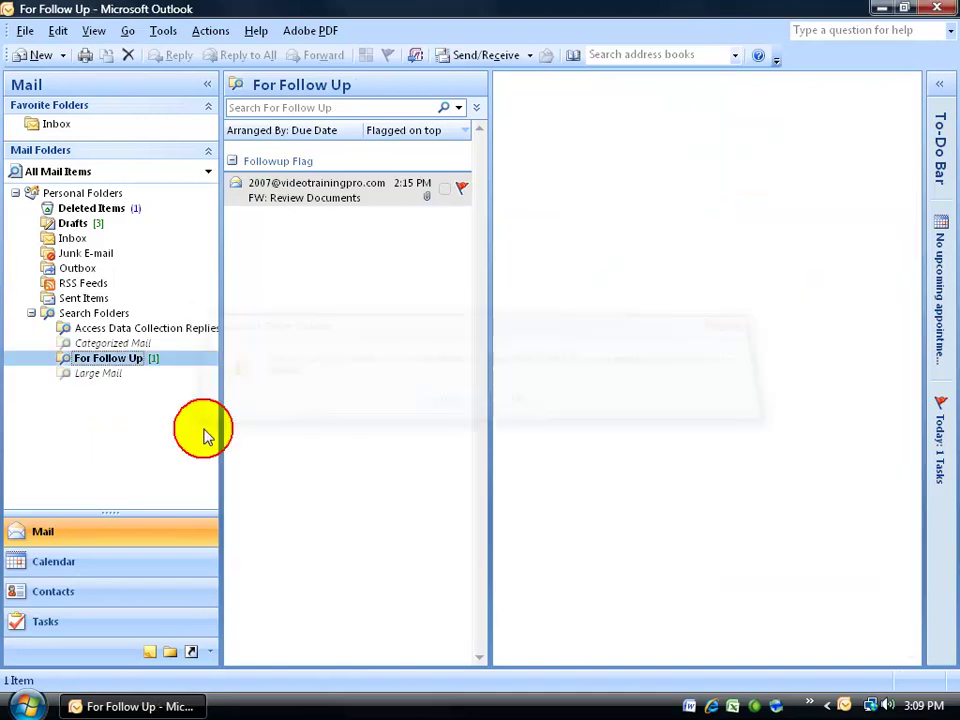
# Step: Compare the flagged mail in the For Follow Up search folder with the same message in the inbox
pyautogui.click(31, 314)
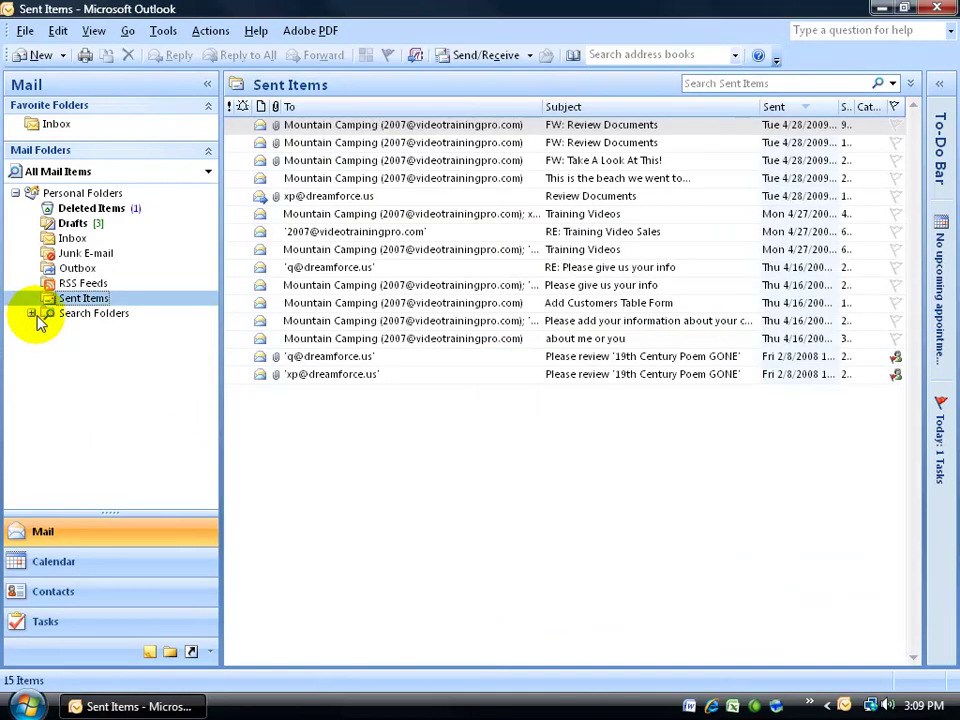
pyautogui.click(31, 314)
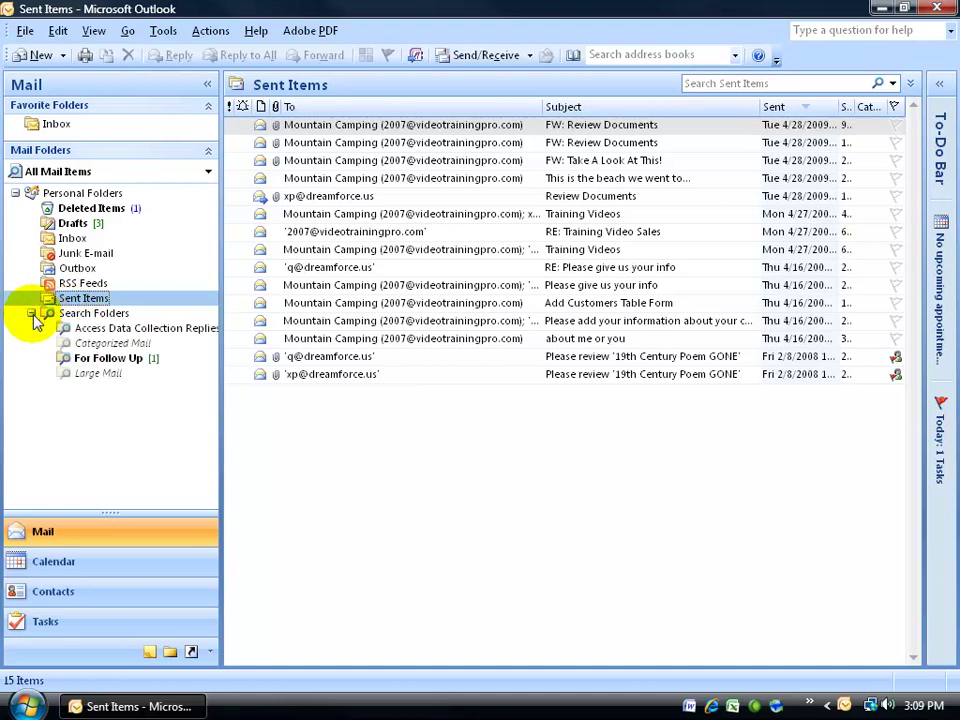
pyautogui.click(96, 362)
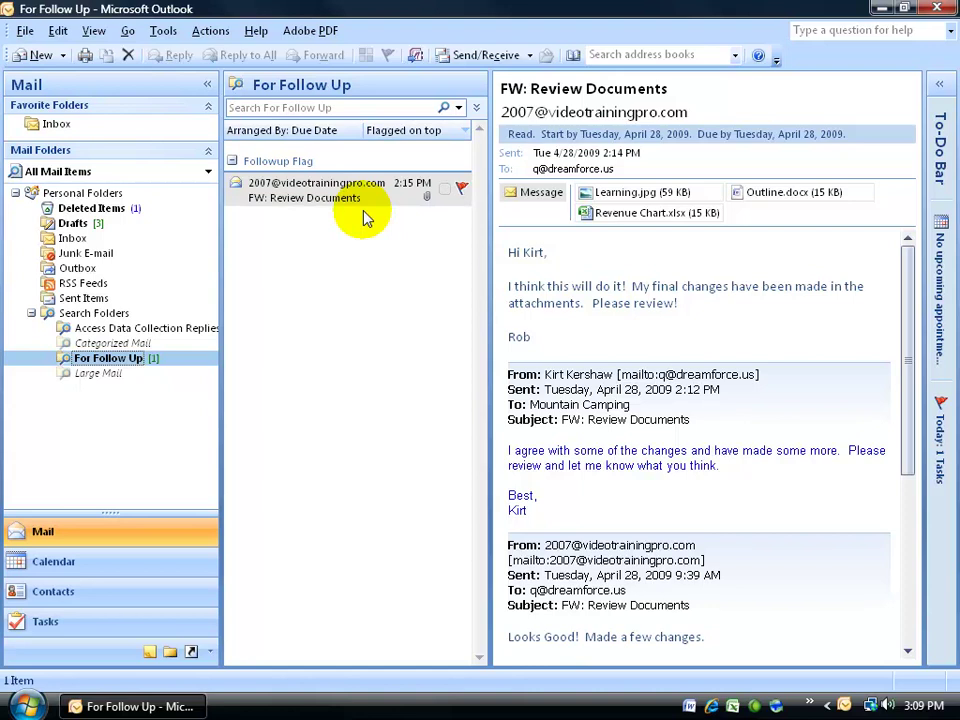
pyautogui.click(72, 238)
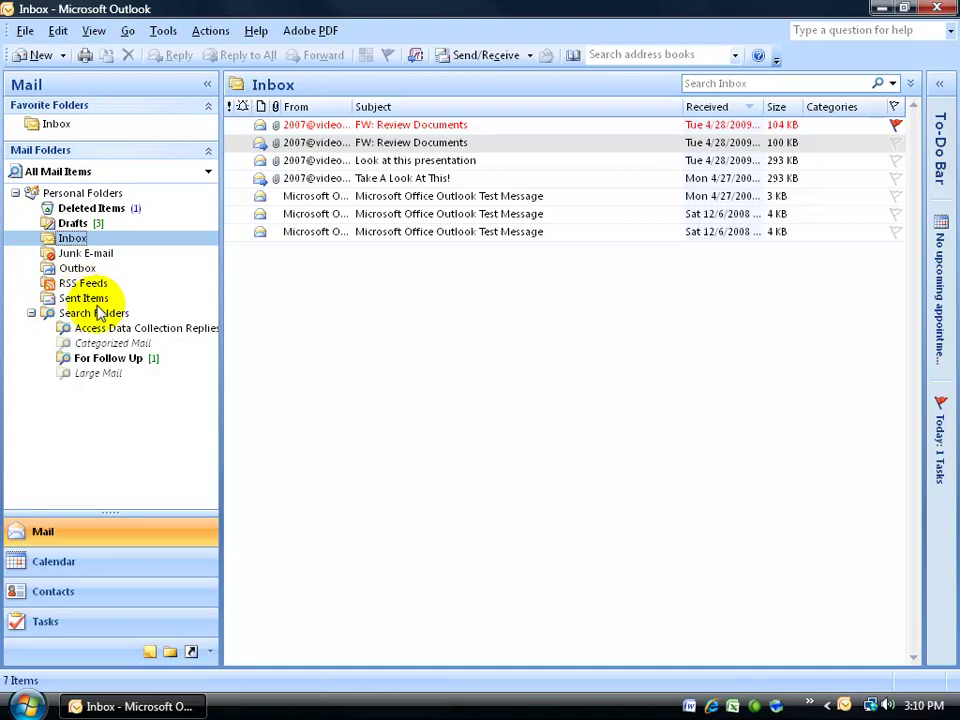
pyautogui.click(86, 359)
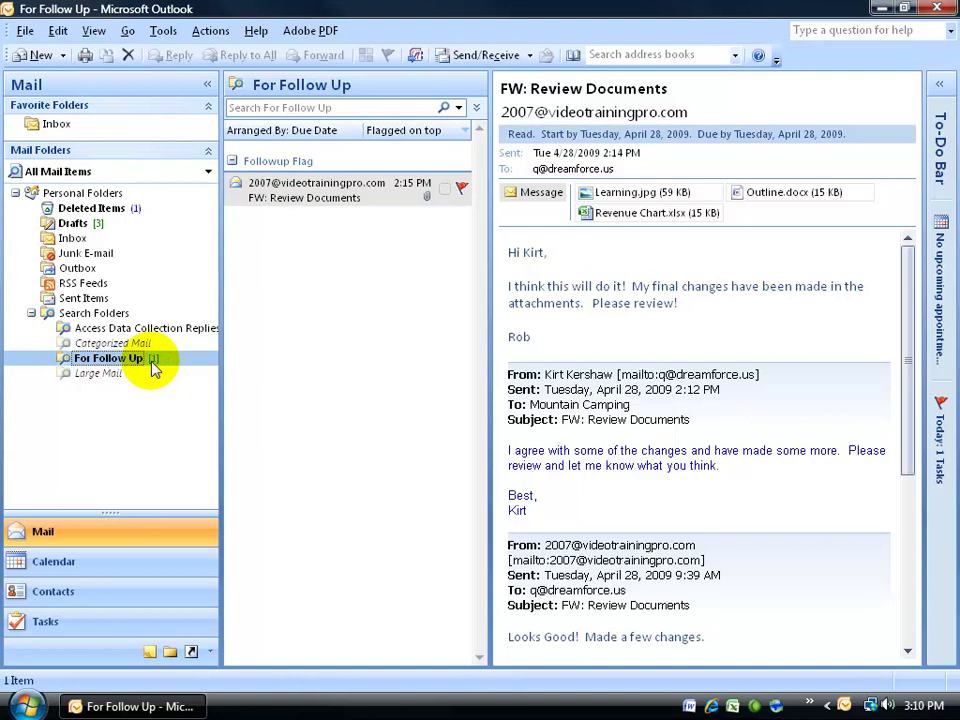
pyautogui.click(56, 125)
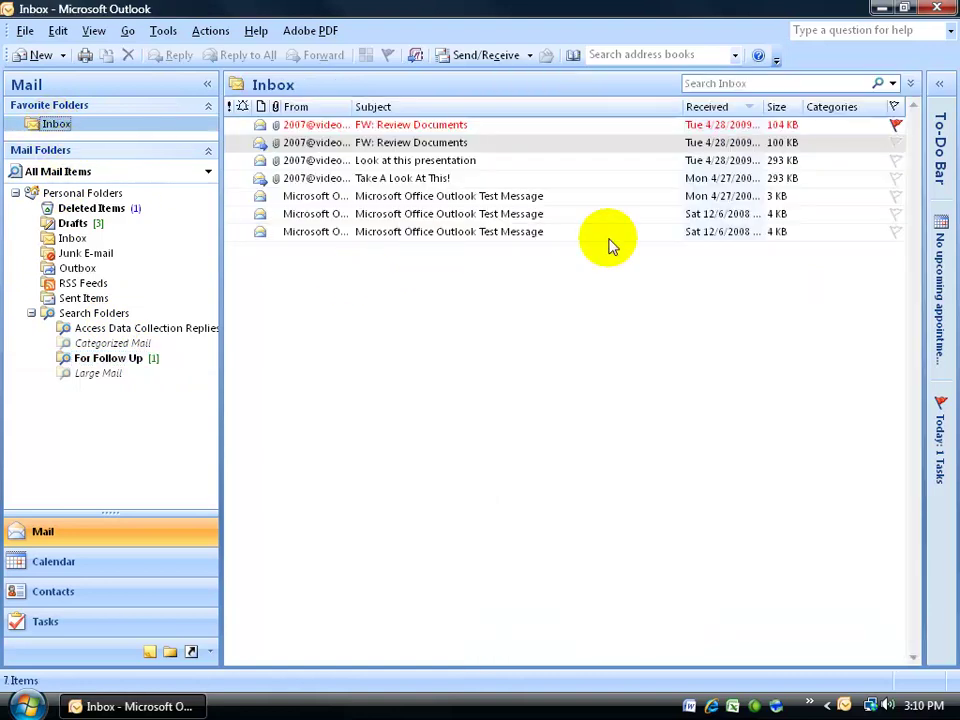
# Step: Mark the newest "FW: Review Documents" message's flag complete, and clear the flag from that message
pyautogui.rightClick(904, 128)
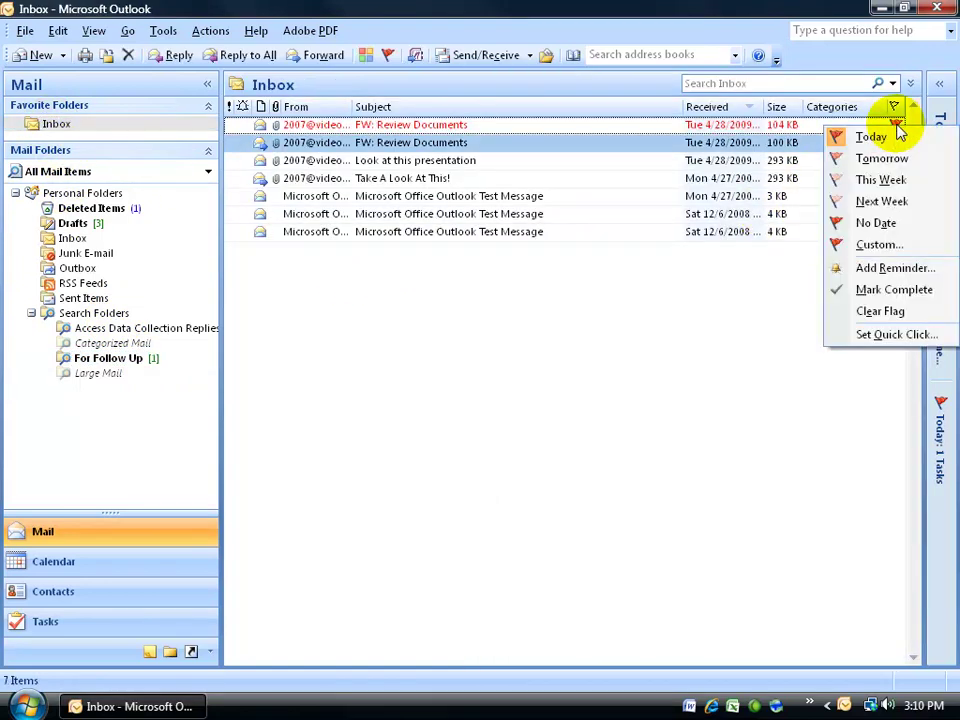
pyautogui.click(868, 290)
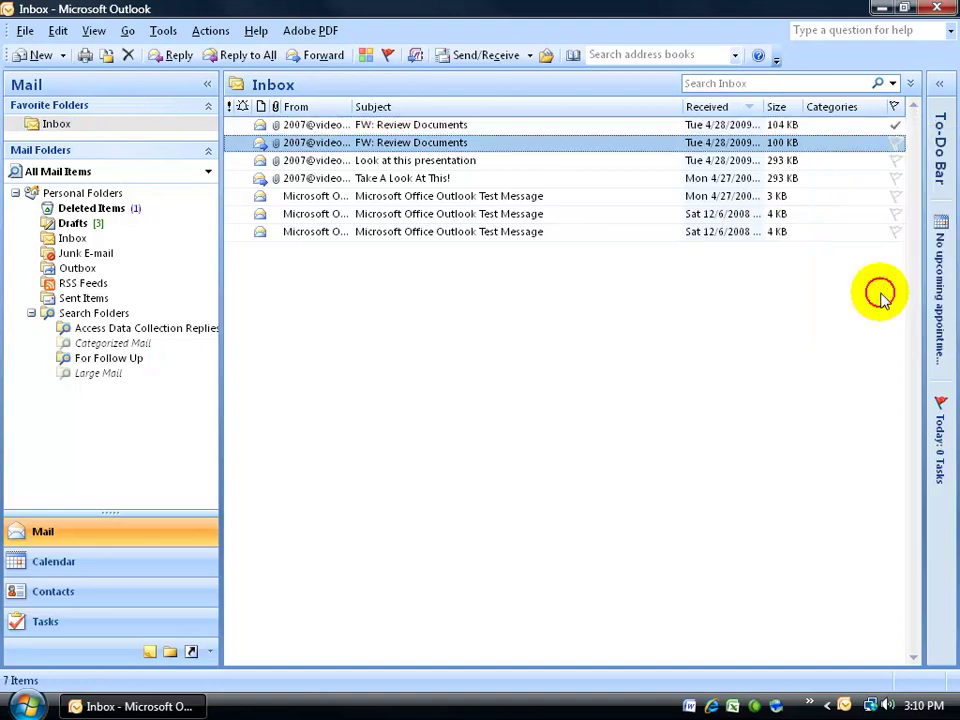
pyautogui.rightClick(893, 125)
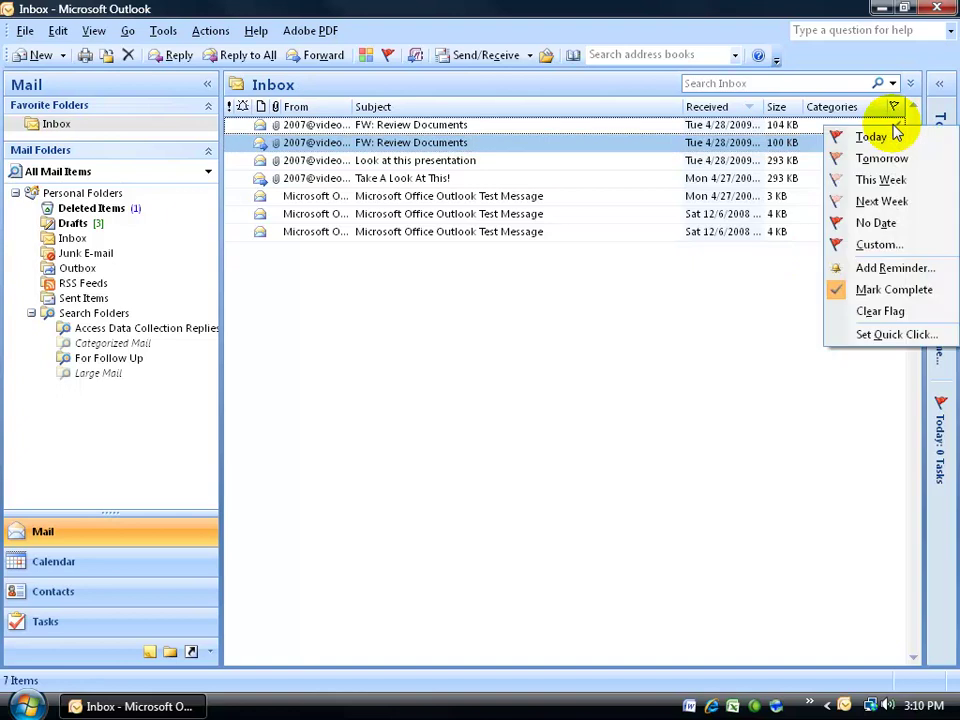
pyautogui.click(872, 311)
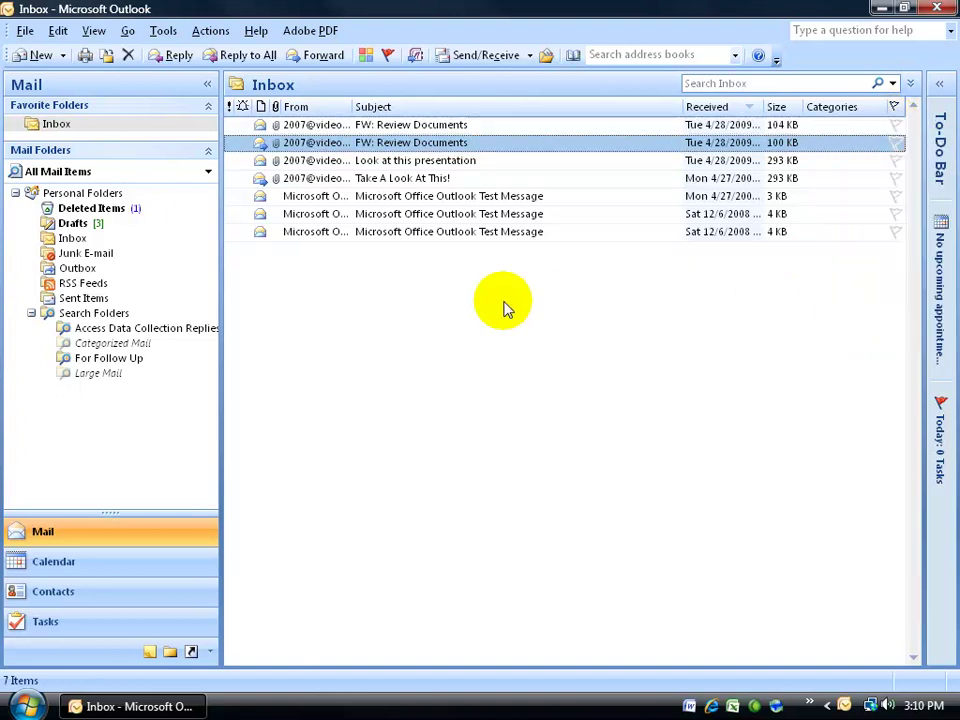